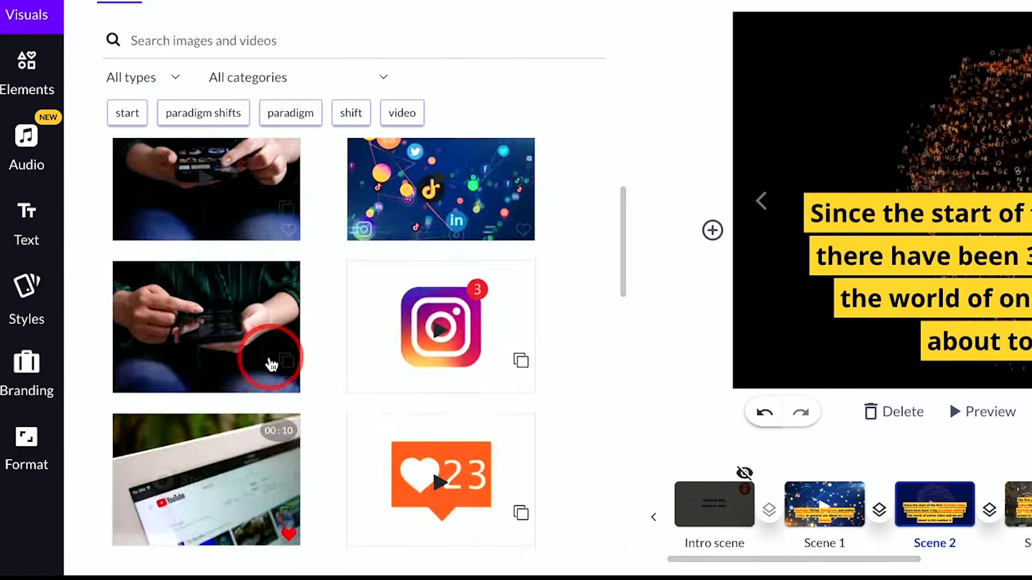
Switch the video's aspect ratio to 9:16 Portrait.
scroll(269, 361, up, 3)
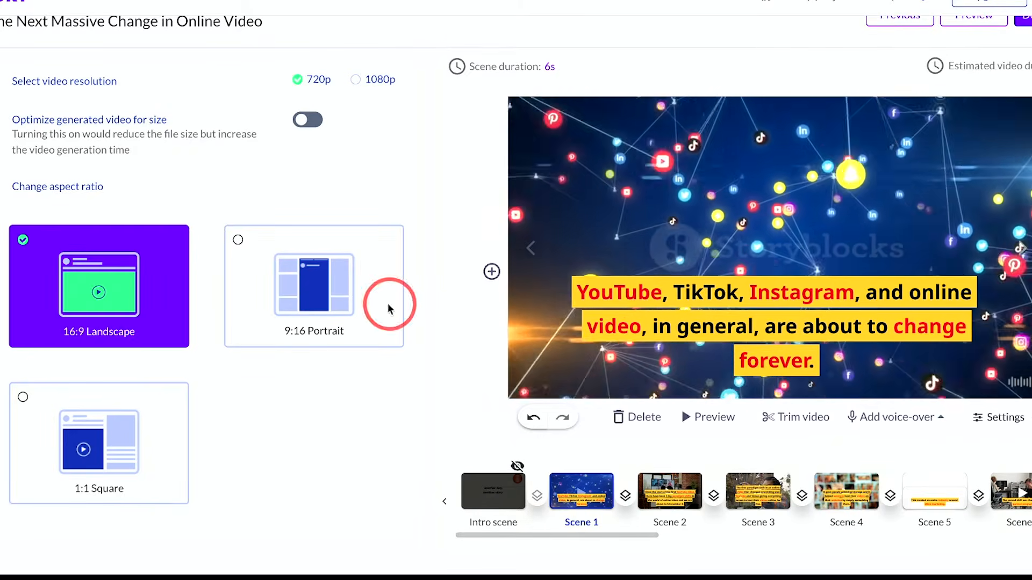
click(238, 240)
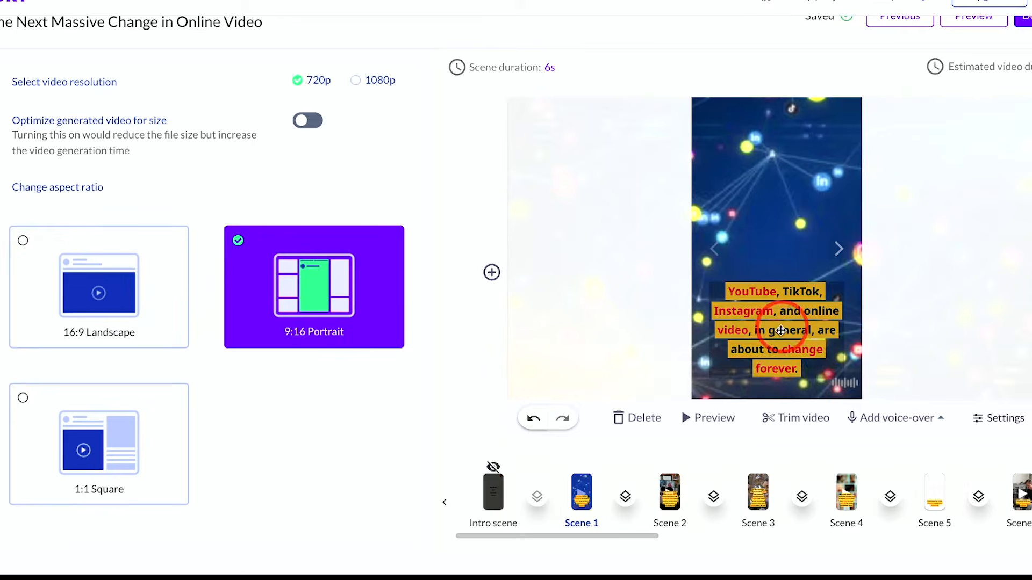
click(611, 200)
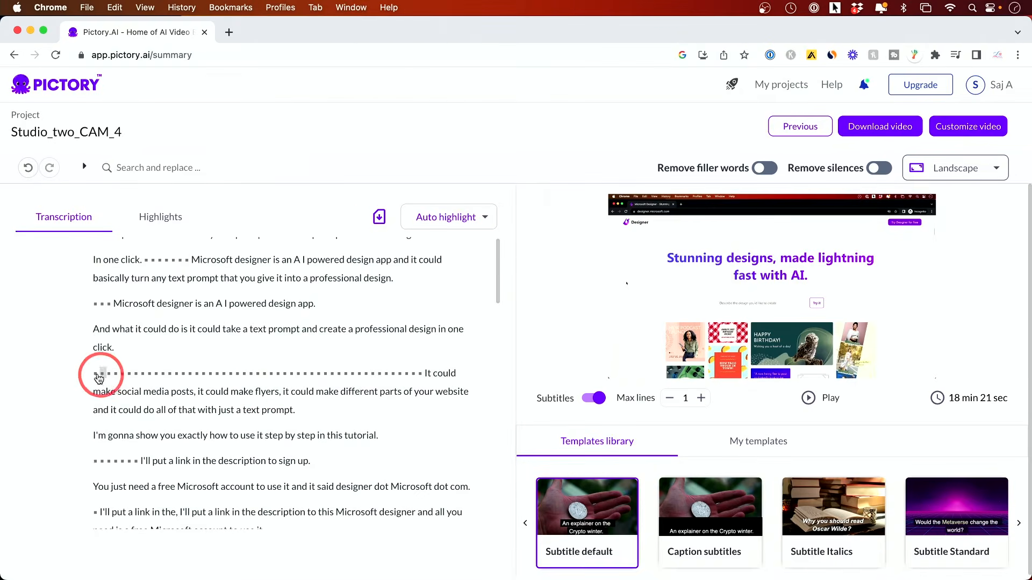
drag(99, 379, 362, 421)
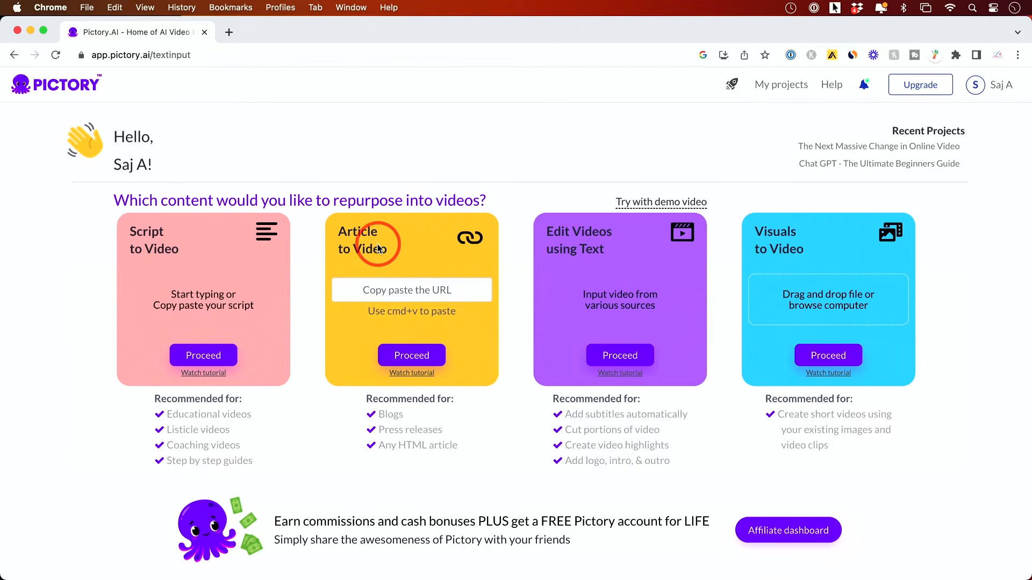
Start a Script to Video project and paste the note's title, The Next Massive Change in Online Video, as the video name.
click(208, 359)
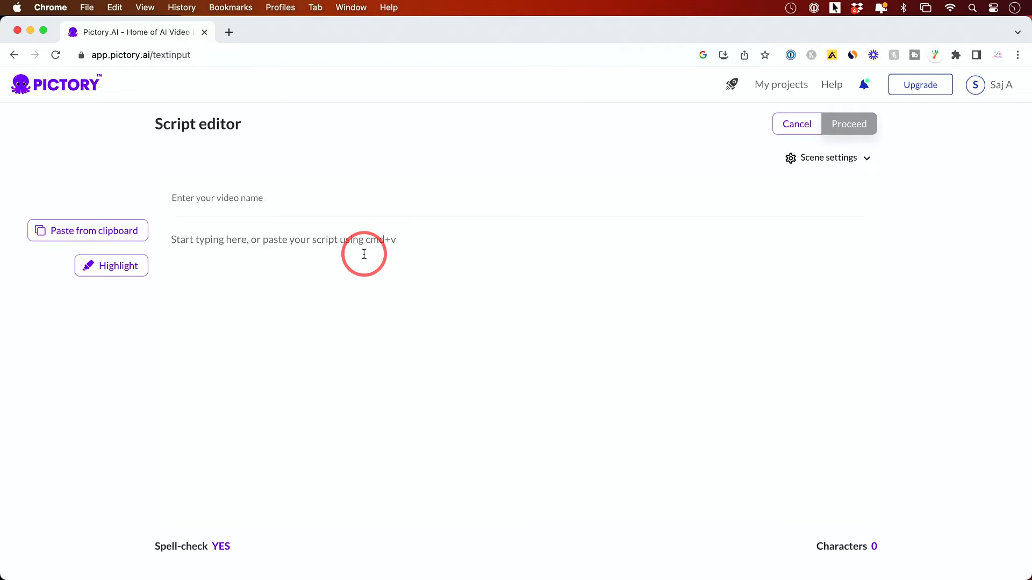
key(super+Tab)
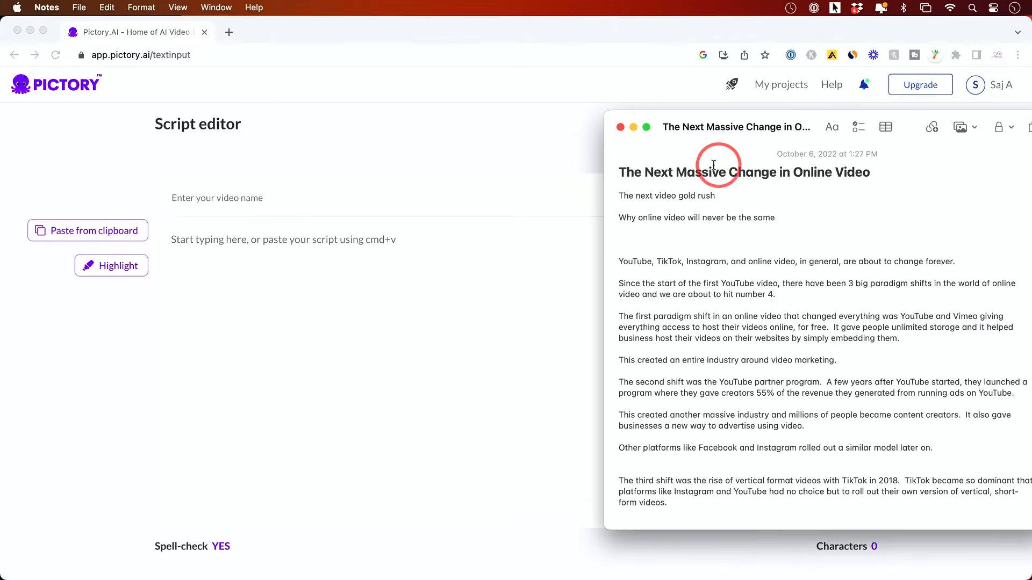
drag(620, 172, 887, 168)
key(super+c)
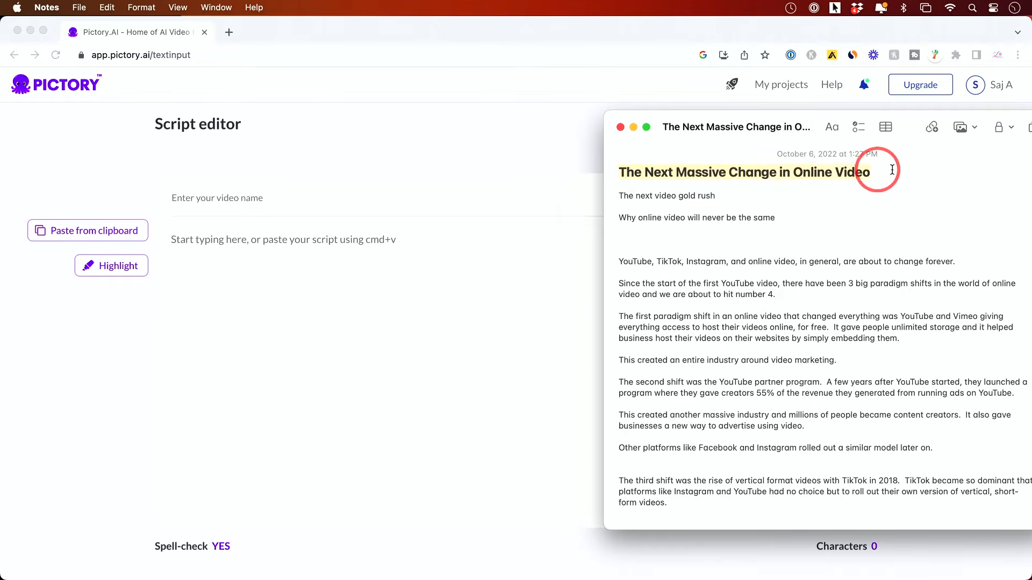
click(339, 188)
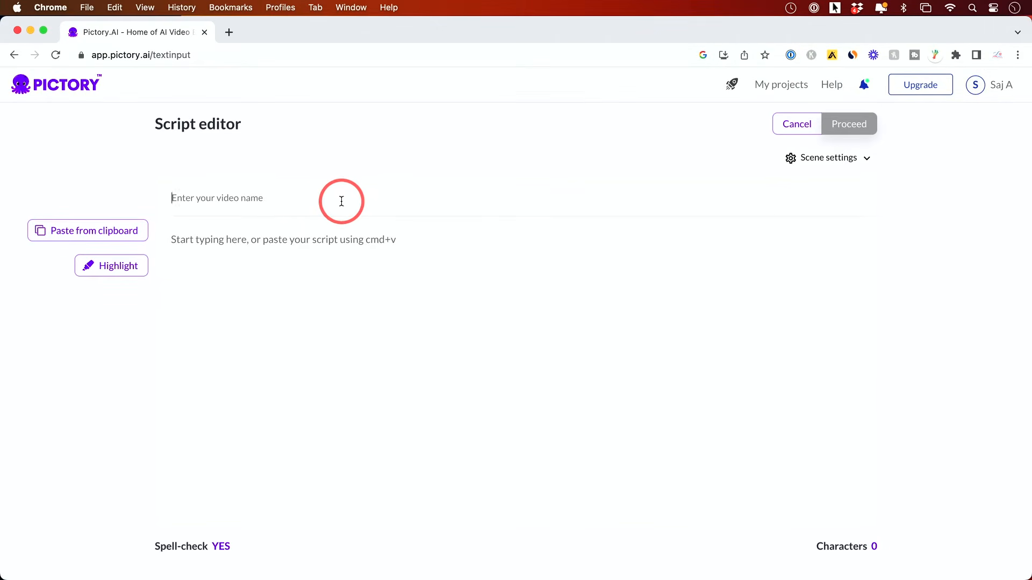
key(super+v)
Copy the script body from the note in Notes and paste it into the script editor.
key(super+Tab)
scroll(613, 263, down, 15)
drag(942, 578, 785, 284)
click(337, 263)
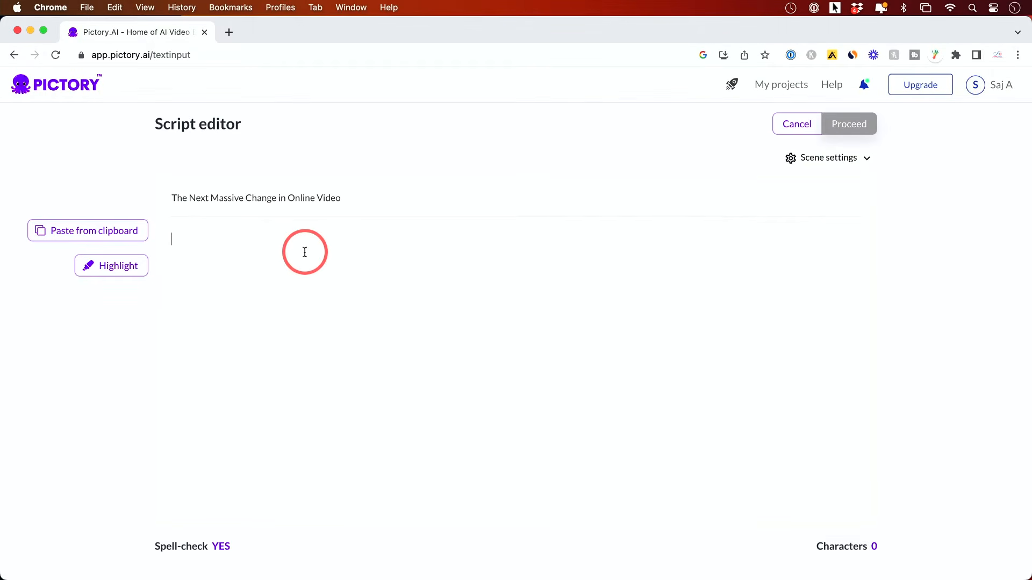
key(super+v)
scroll(305, 252, up, 10)
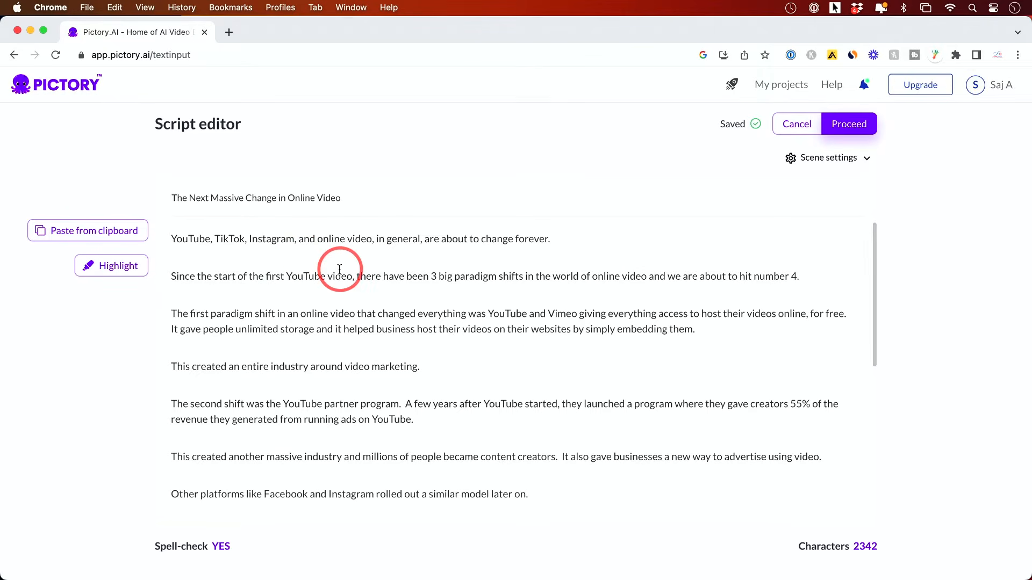
Highlight the words "change forever" in the script's first sentence.
drag(480, 240, 548, 240)
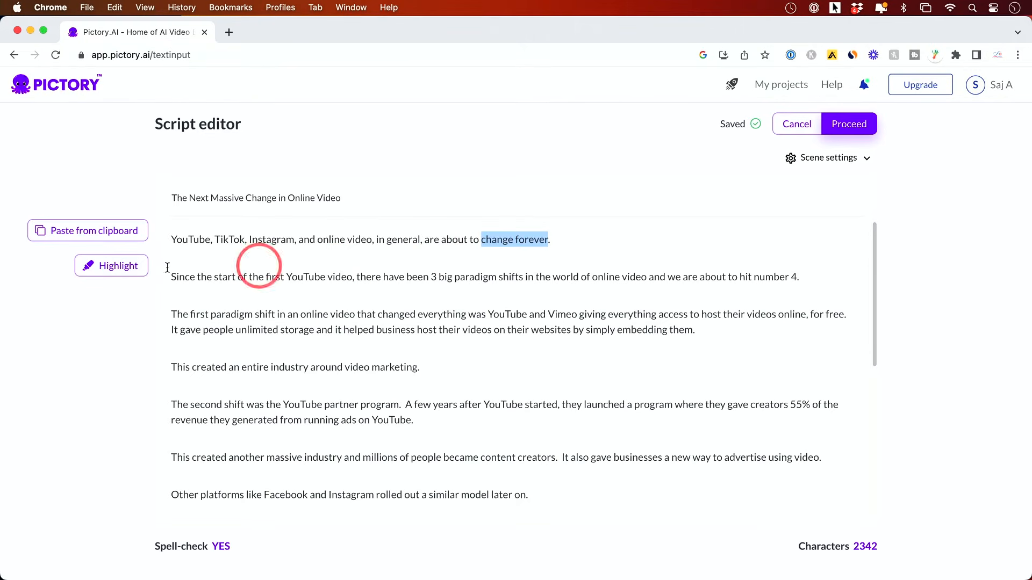
click(102, 275)
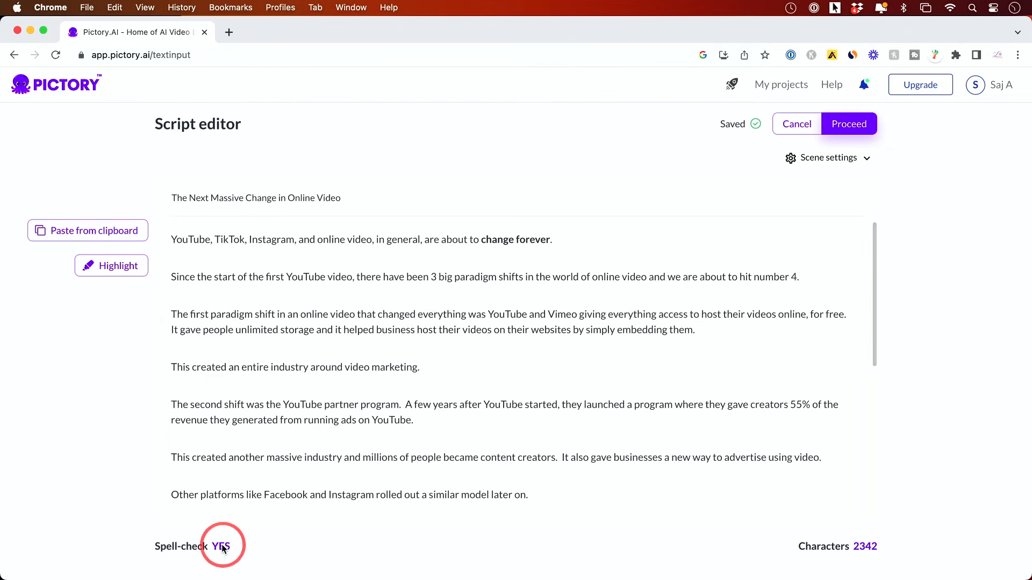
scroll(365, 418, down, 10)
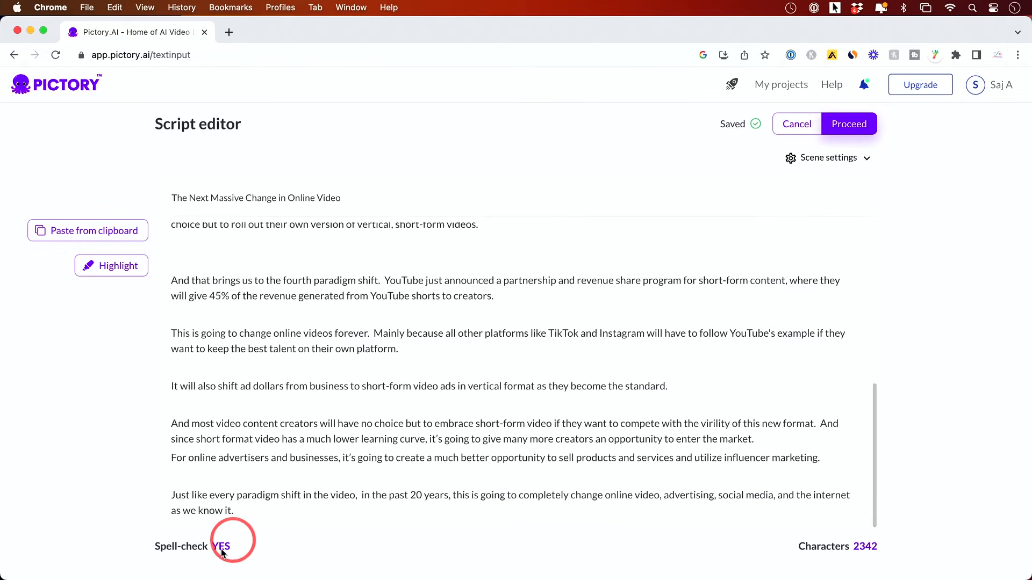
scroll(740, 371, up, 10)
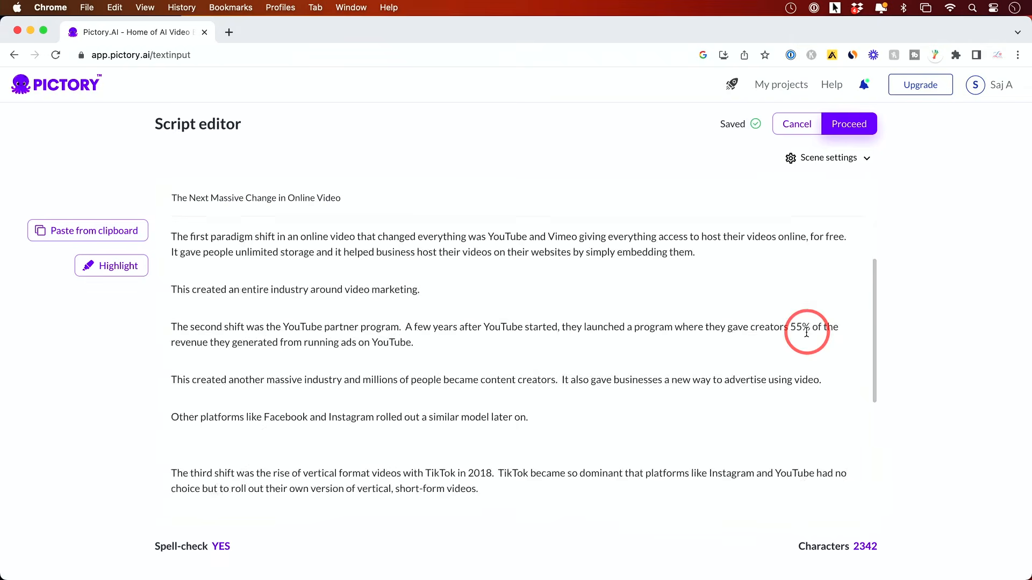
Check the scene settings, close them, and proceed to template selection.
click(848, 164)
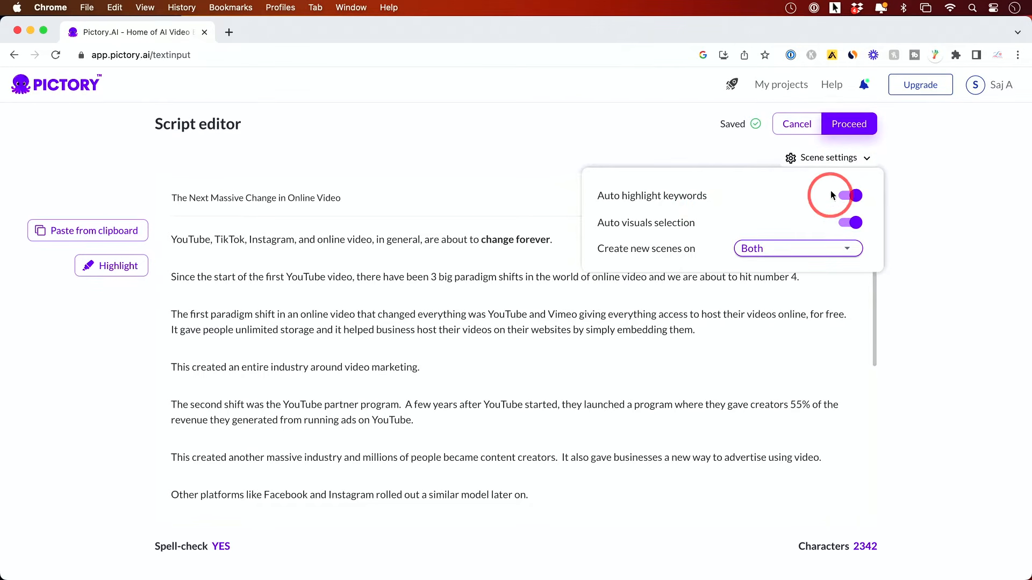
click(841, 163)
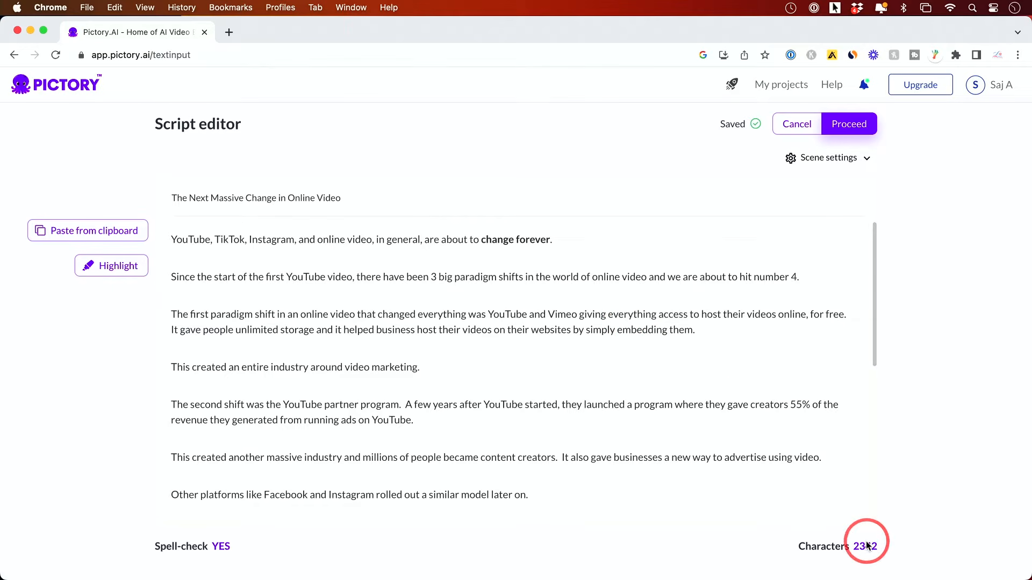
click(854, 132)
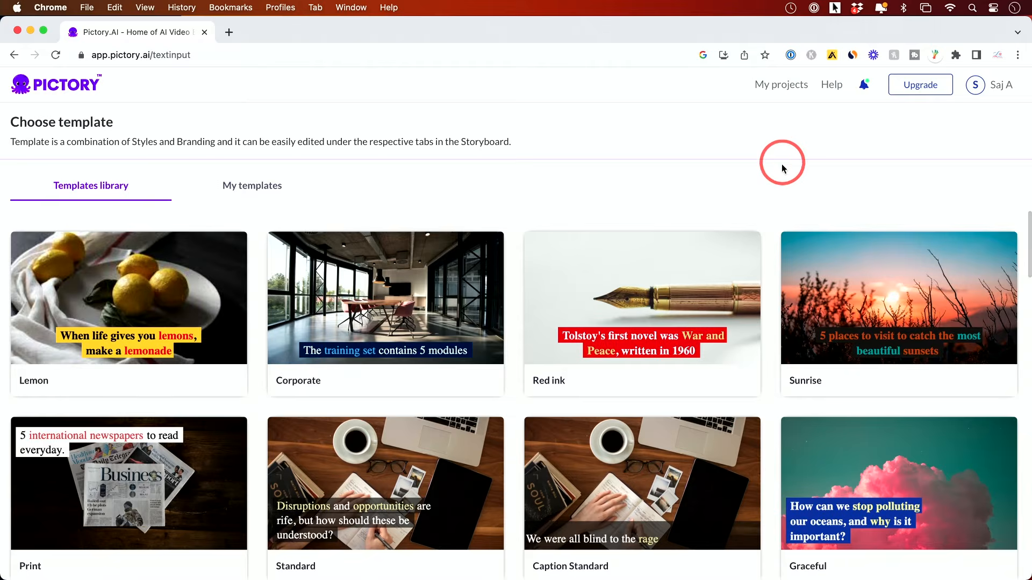
Browse the template library and preview the available templates.
scroll(780, 241, down, 10)
scroll(780, 241, down, 3)
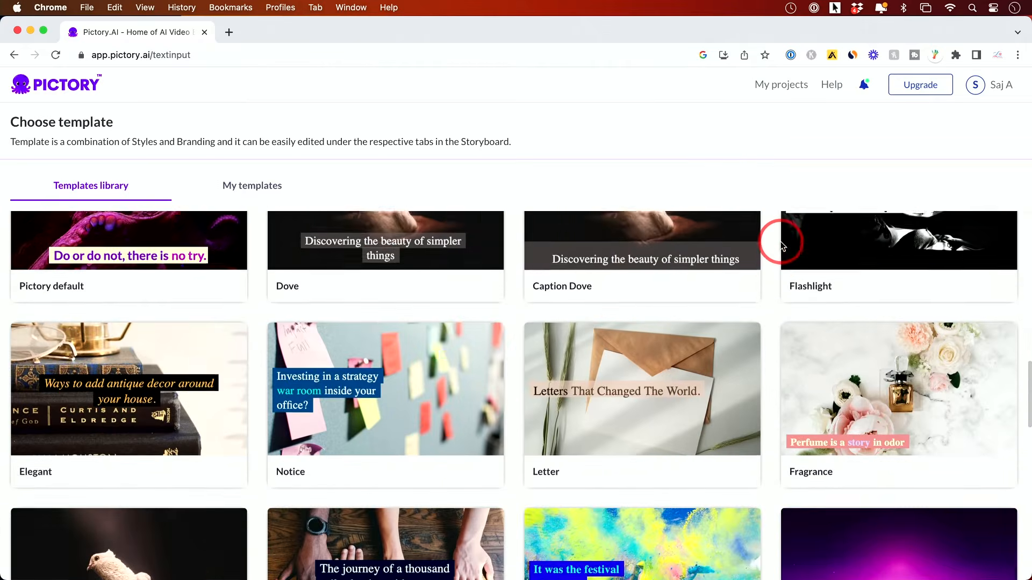
scroll(781, 241, up, 15)
mouse_move(406, 360)
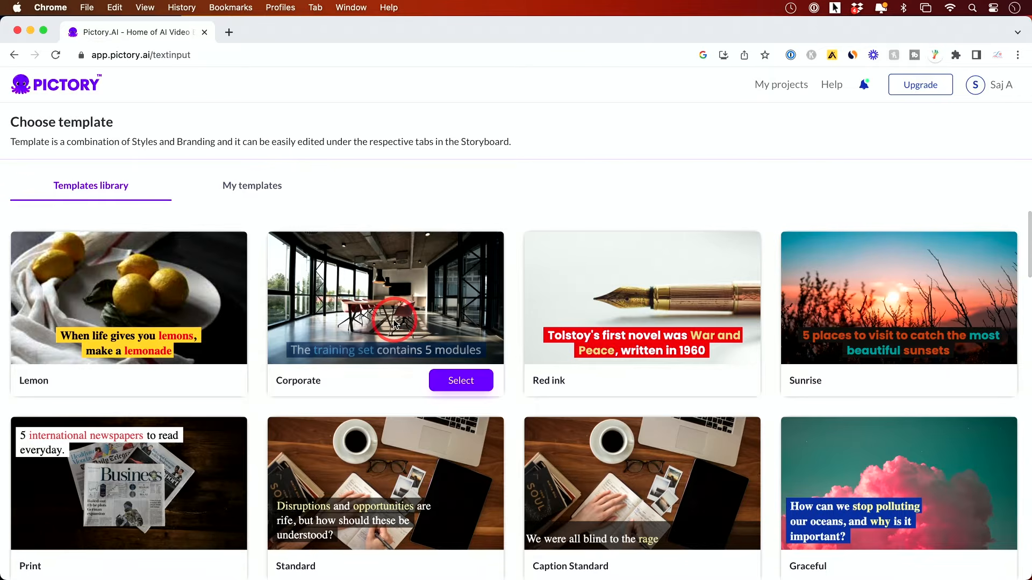
mouse_move(161, 307)
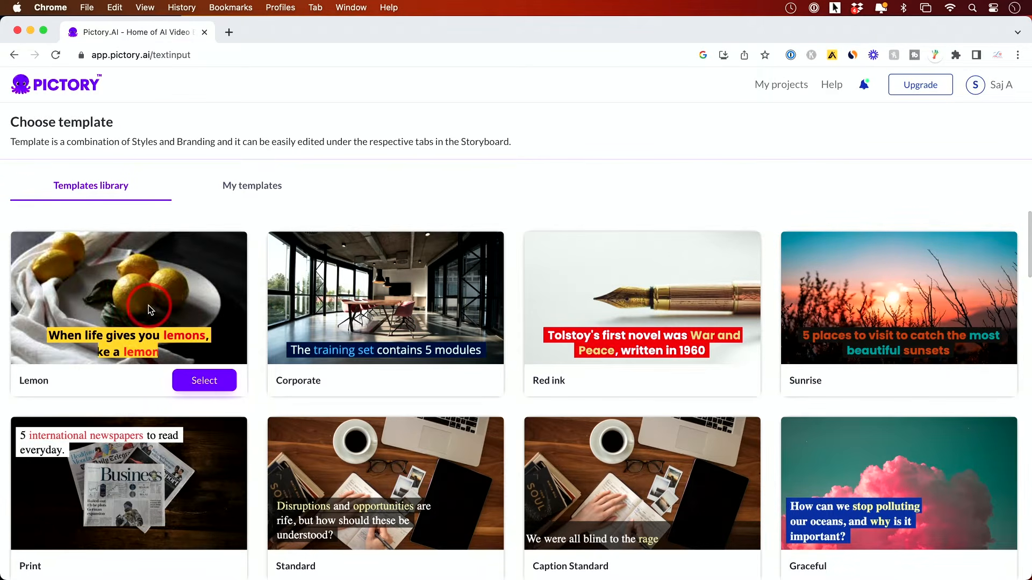
mouse_move(358, 306)
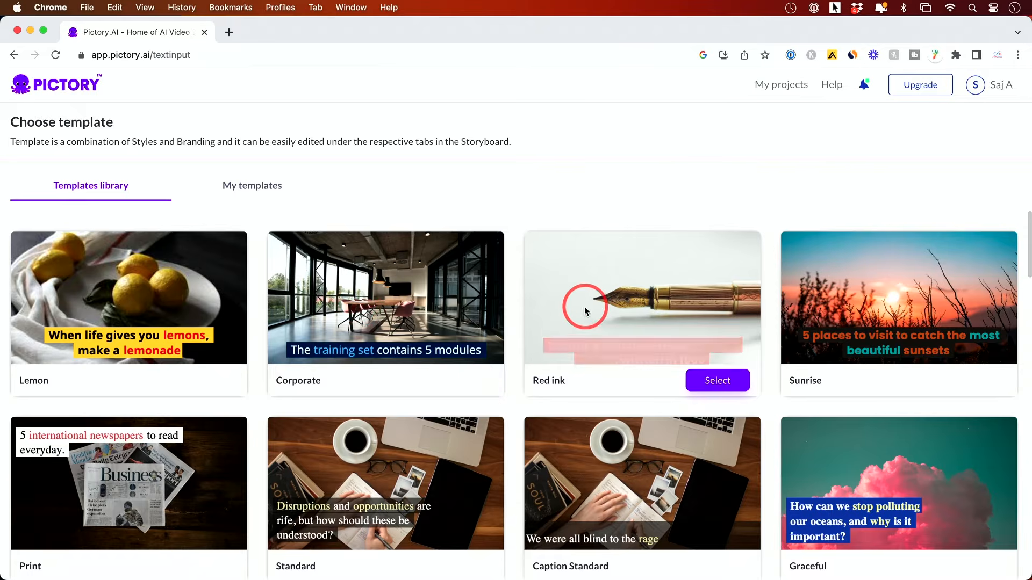
mouse_move(874, 315)
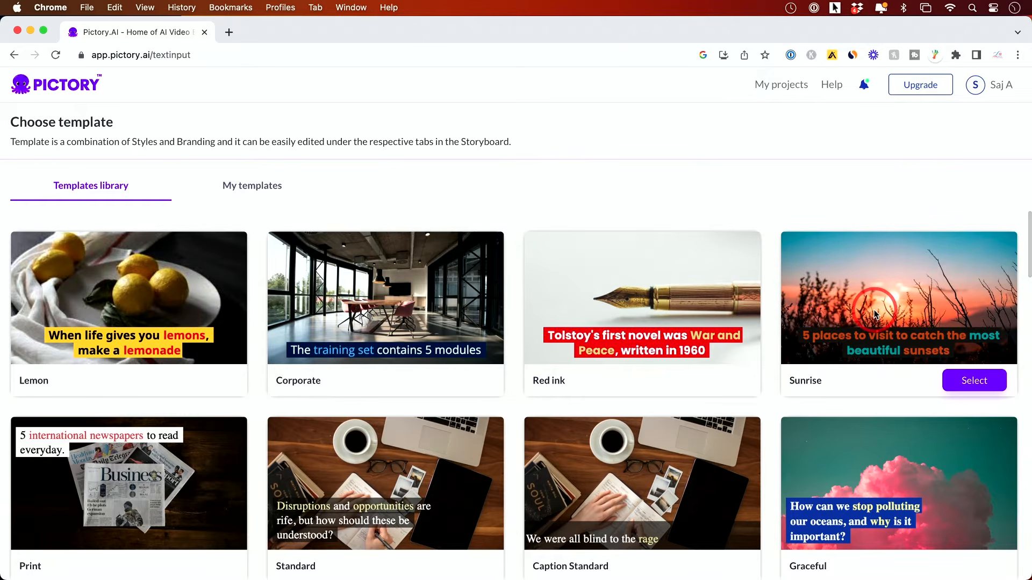
mouse_move(181, 477)
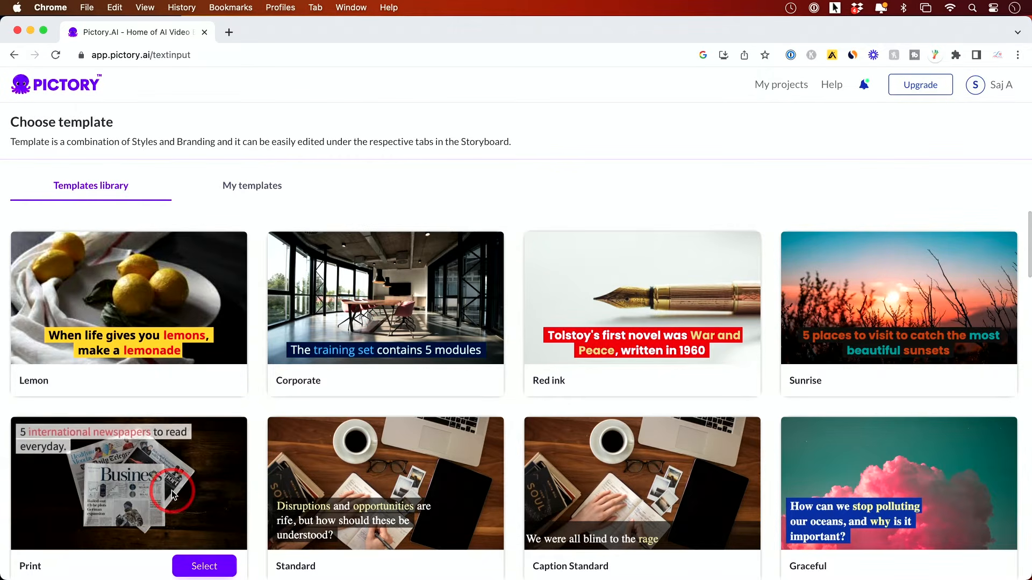
Select the Lemon template with the 16:9 aspect ratio and continue.
click(208, 388)
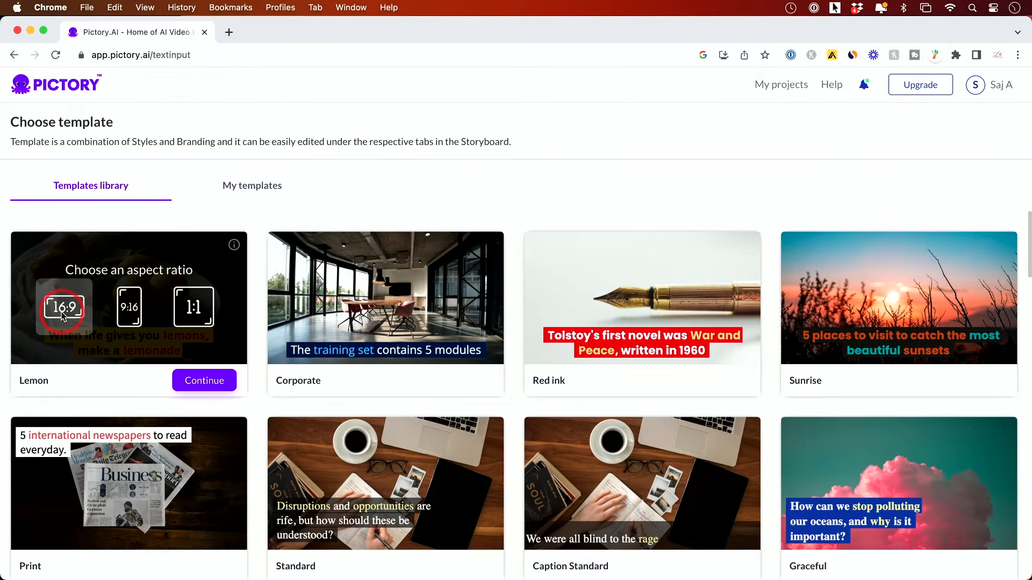
click(128, 314)
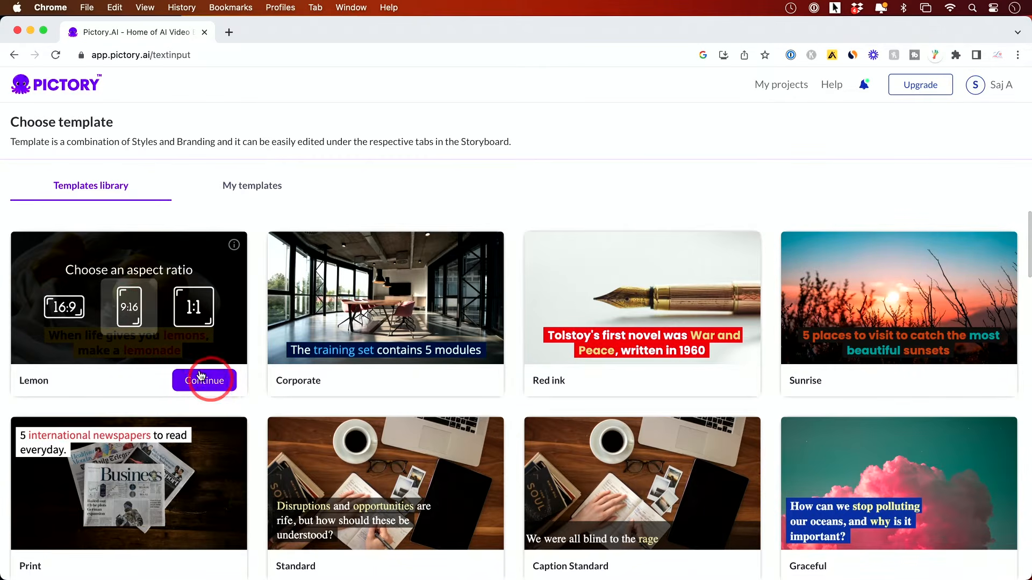
click(63, 305)
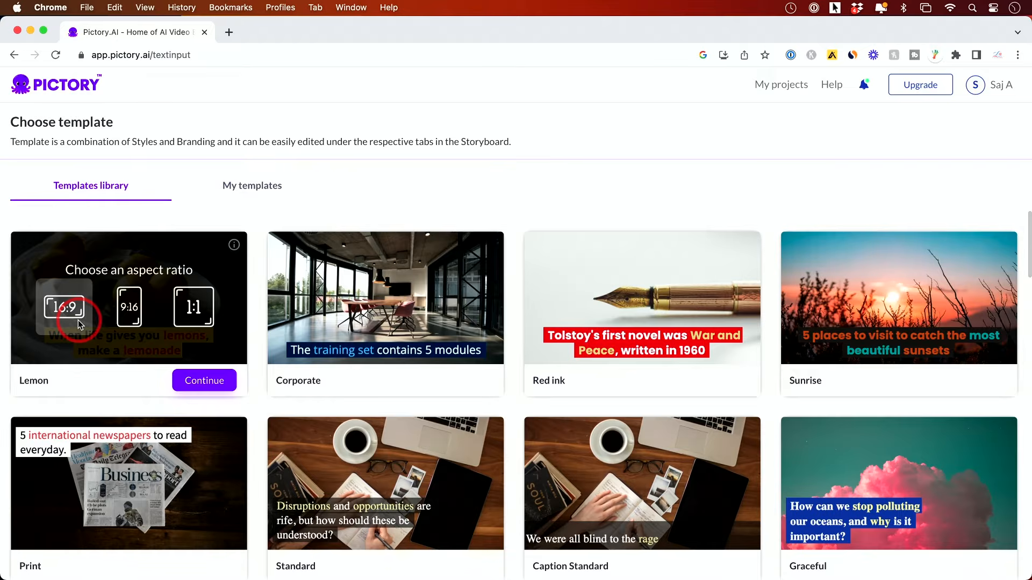
click(205, 382)
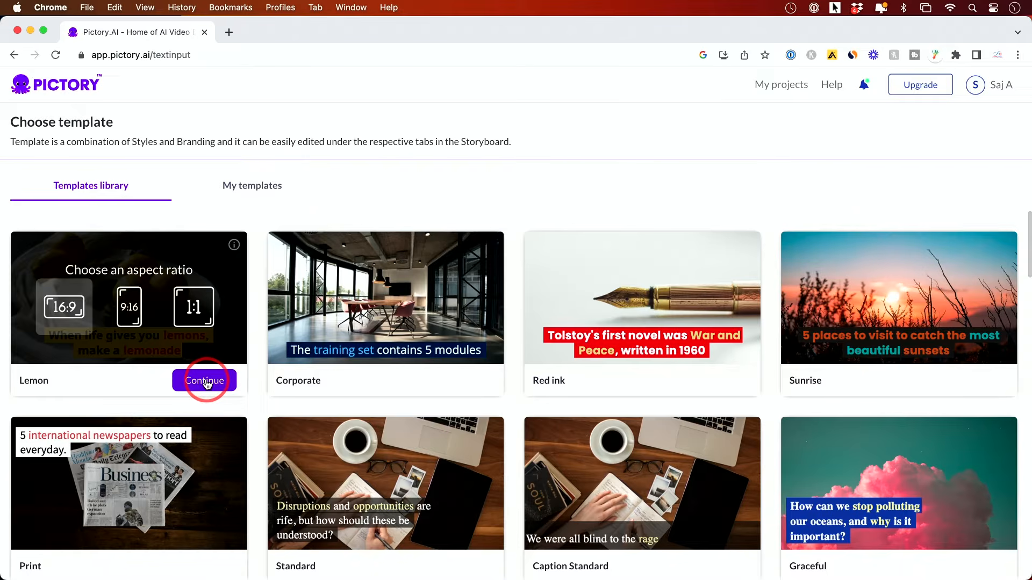
click(206, 381)
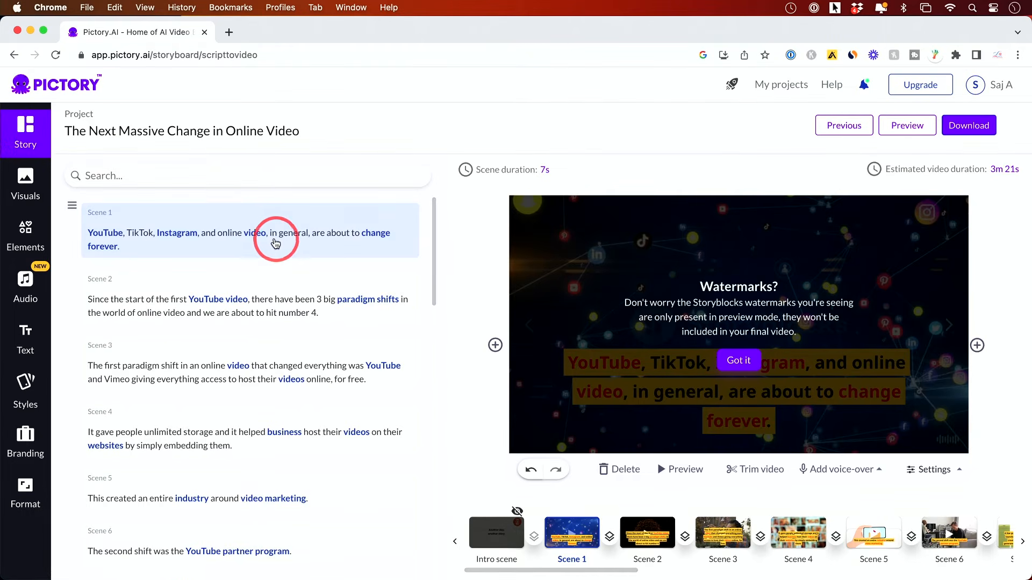
Dismiss the watermarks notice in the storyboard.
scroll(274, 244, down, 1)
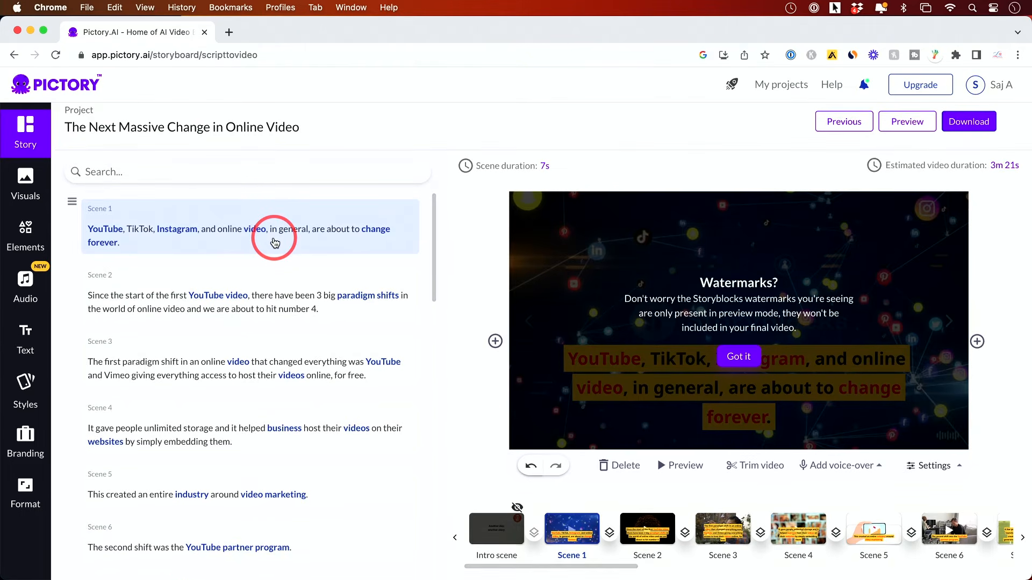
scroll(274, 243, up, 1)
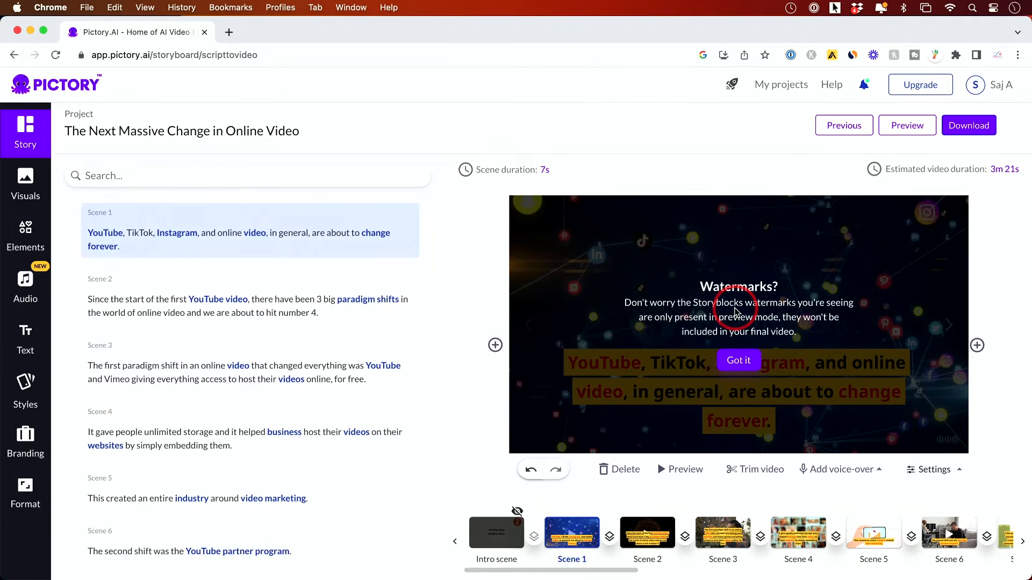
click(737, 364)
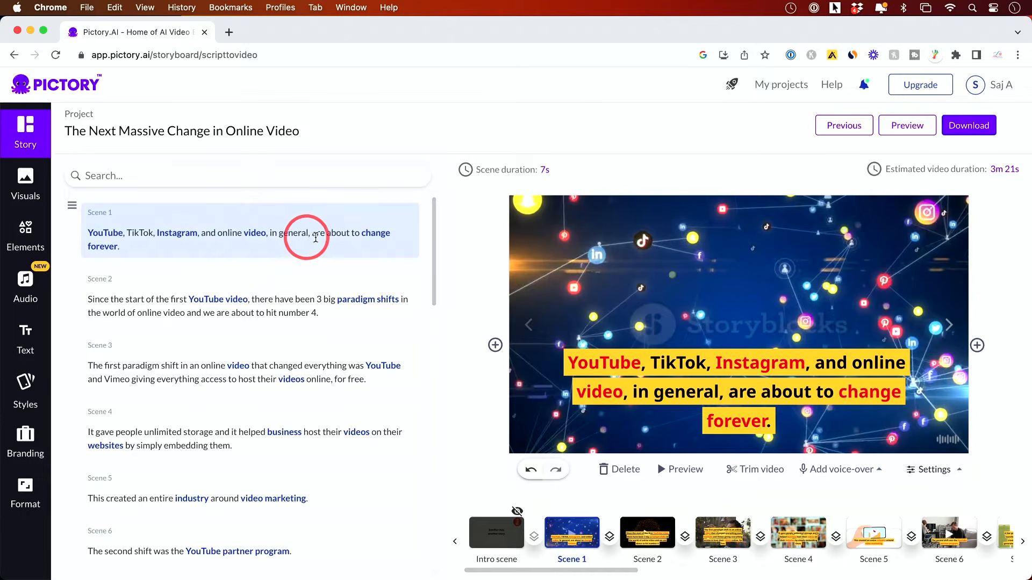
Insert test characters into Scene 7's script text after "started, the".
scroll(307, 306, down, 1)
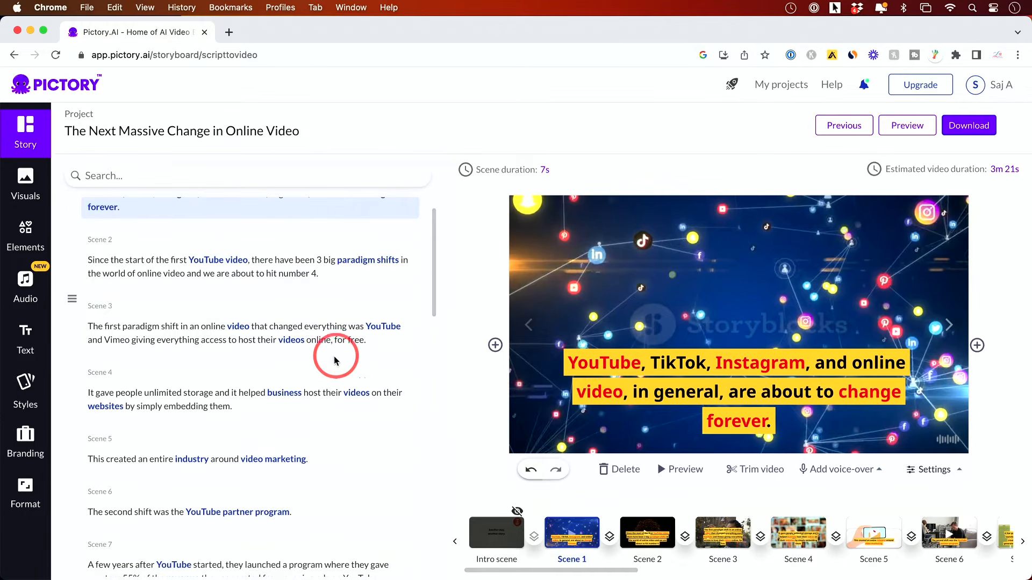
scroll(333, 357, down, 1)
scroll(296, 363, down, 2)
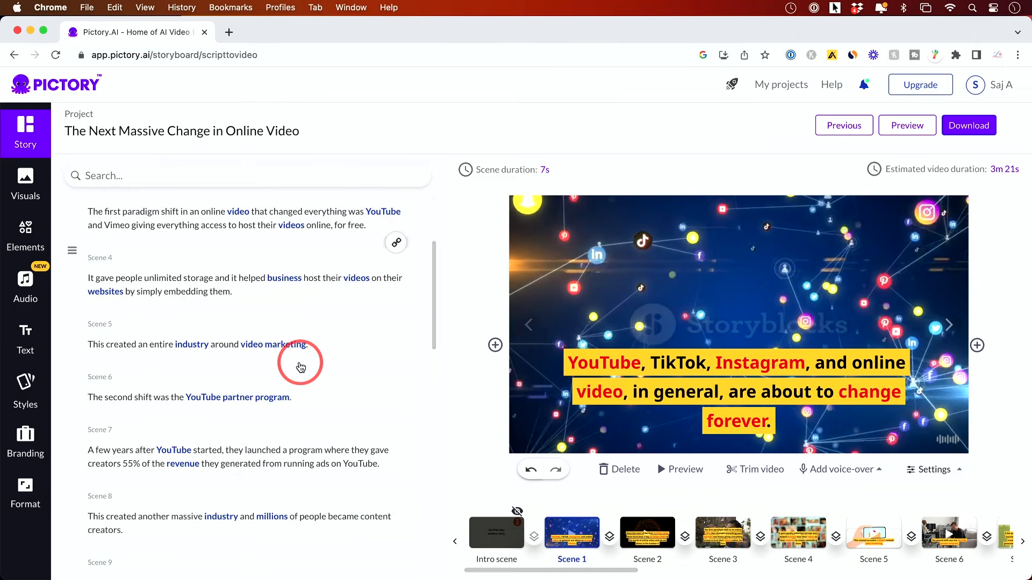
click(238, 451)
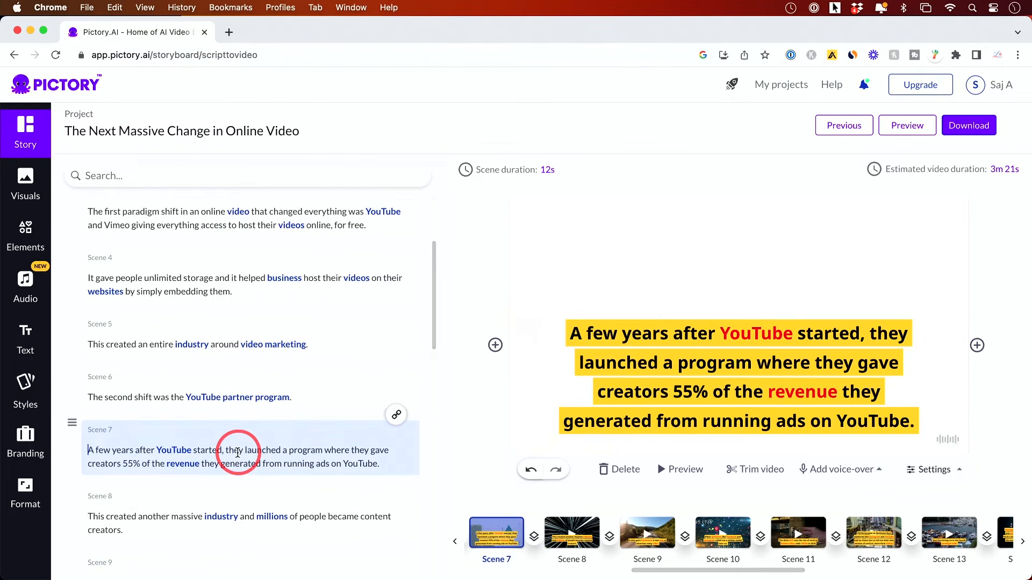
text(ardf)
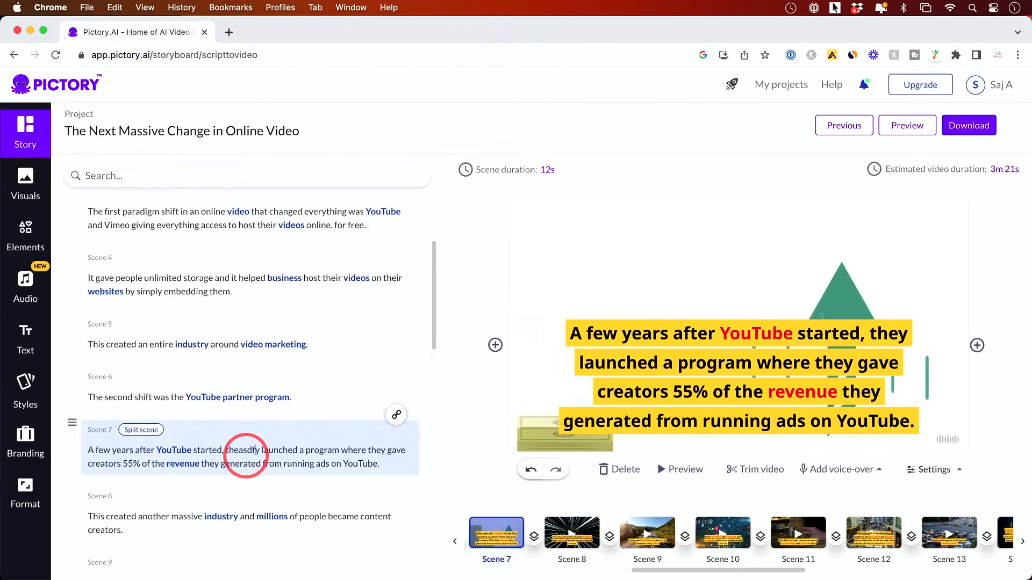
text(a)
Remove the test characters from Scene 7's script text so it reads "started, they launched" again.
key(XF86AudioRaiseVolume)
key(BackSpace)
key(BackSpace)
key(BackSpace)
key(BackSpace)
key(BackSpace)
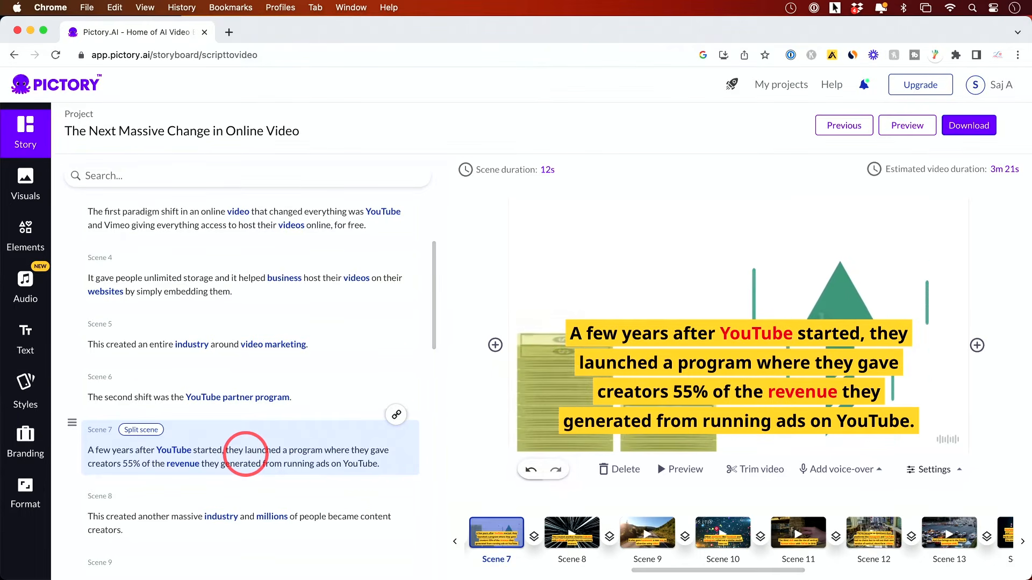
Browse Scenes 1 to 3 in the script and scene strip, then play and stop the Scene 2 preview.
click(617, 435)
scroll(253, 293, up, 3)
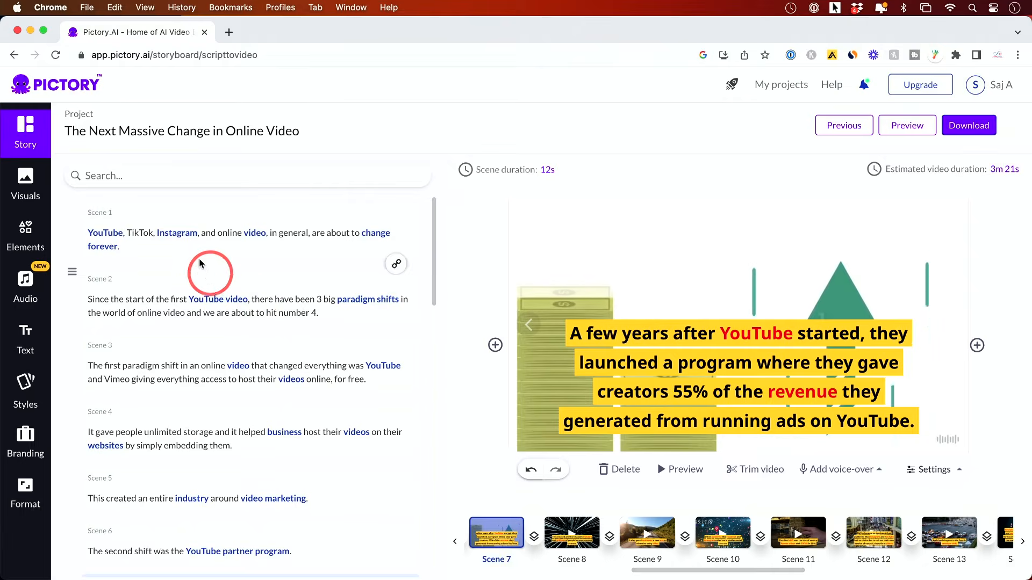
click(195, 250)
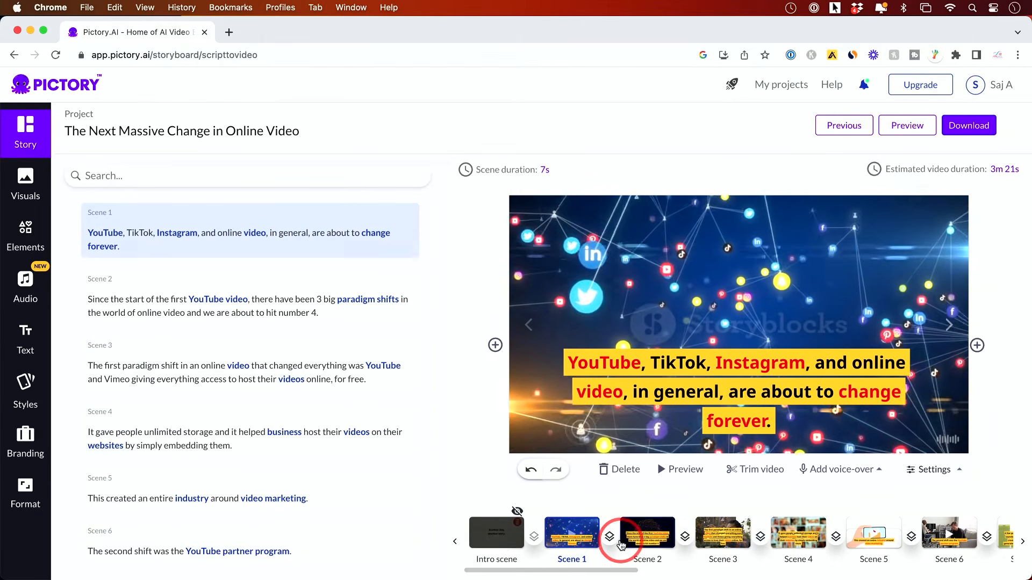
scroll(614, 510, down, 1)
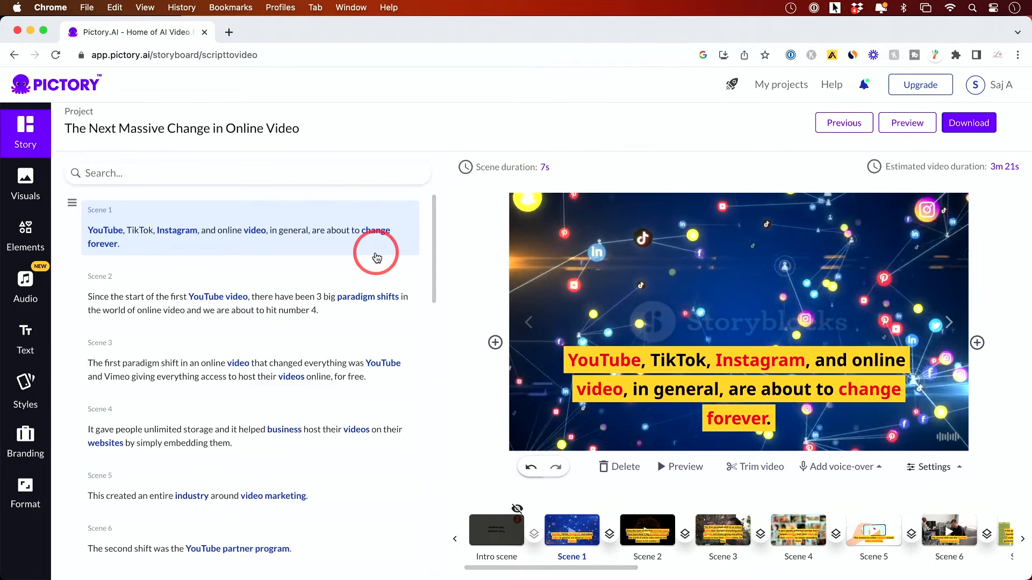
click(320, 287)
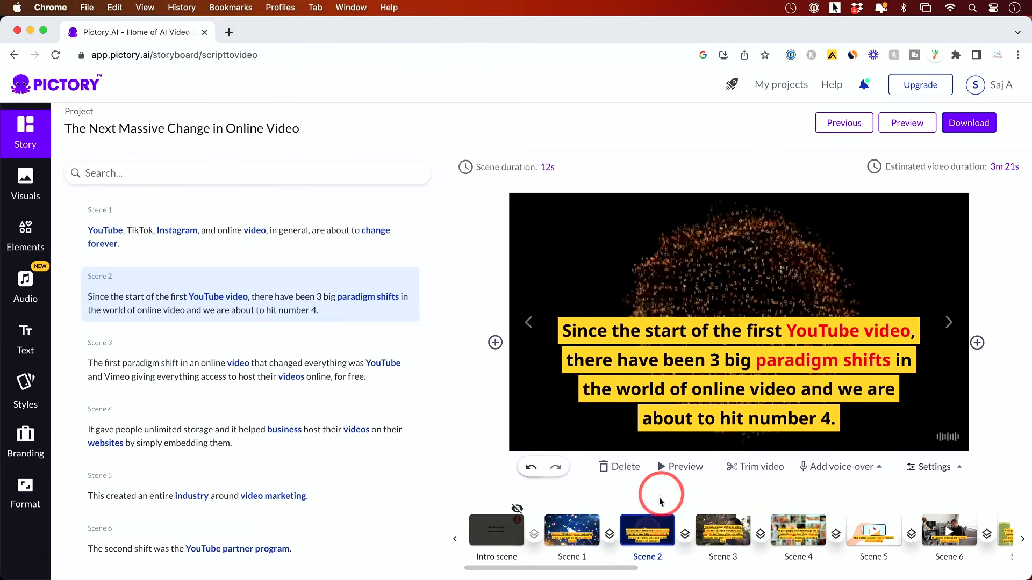
click(653, 528)
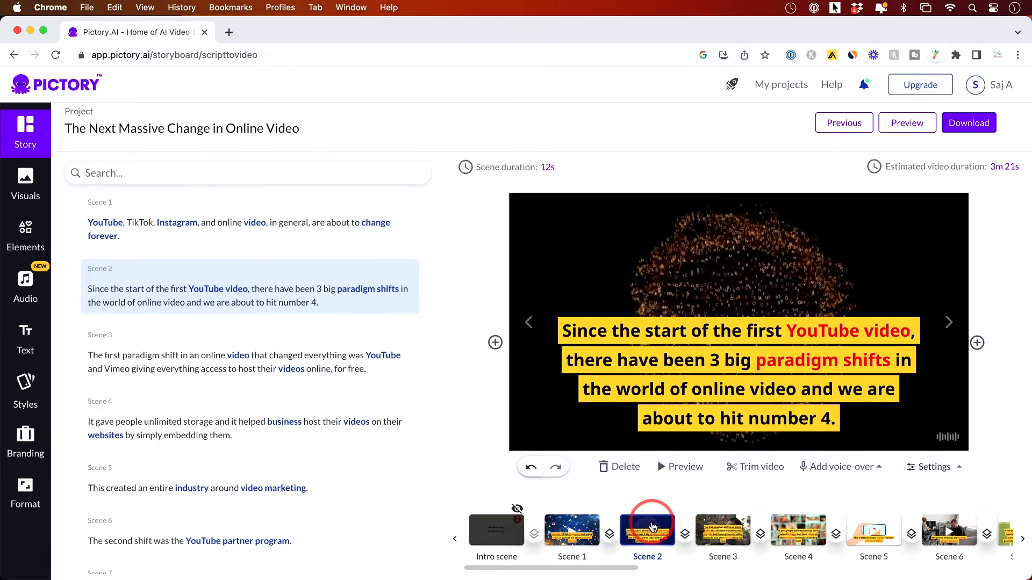
click(591, 528)
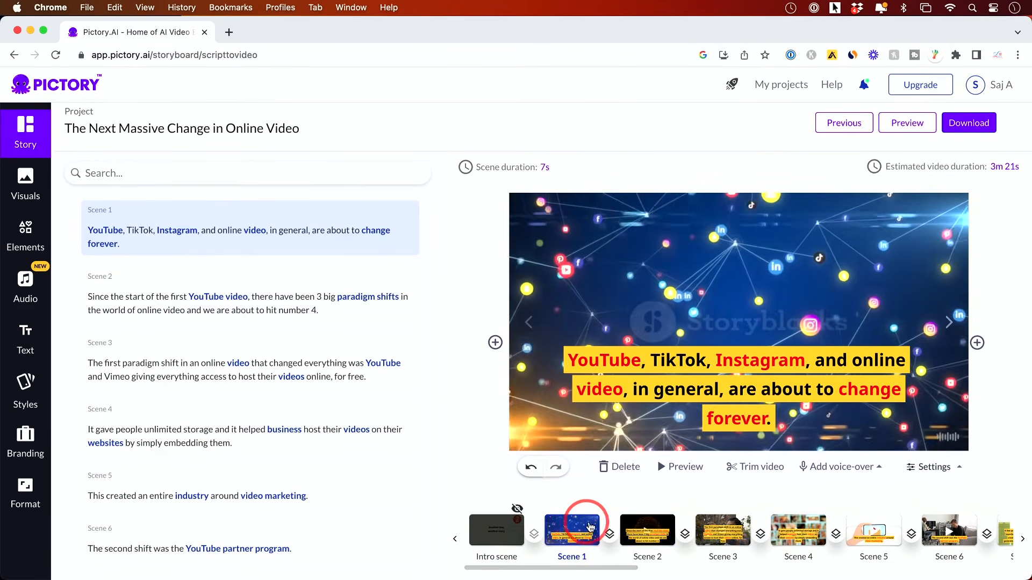
click(666, 530)
click(718, 529)
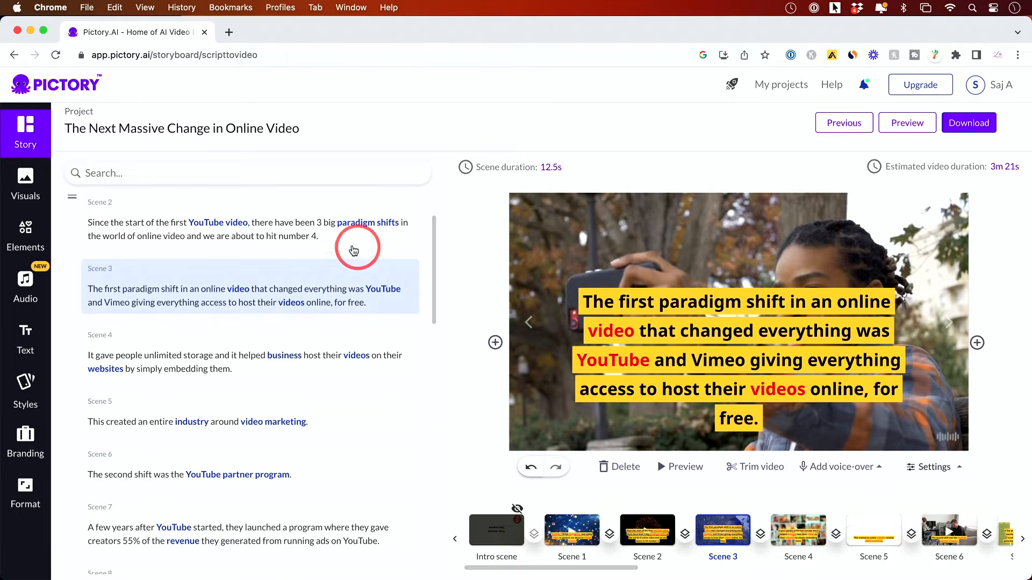
click(307, 234)
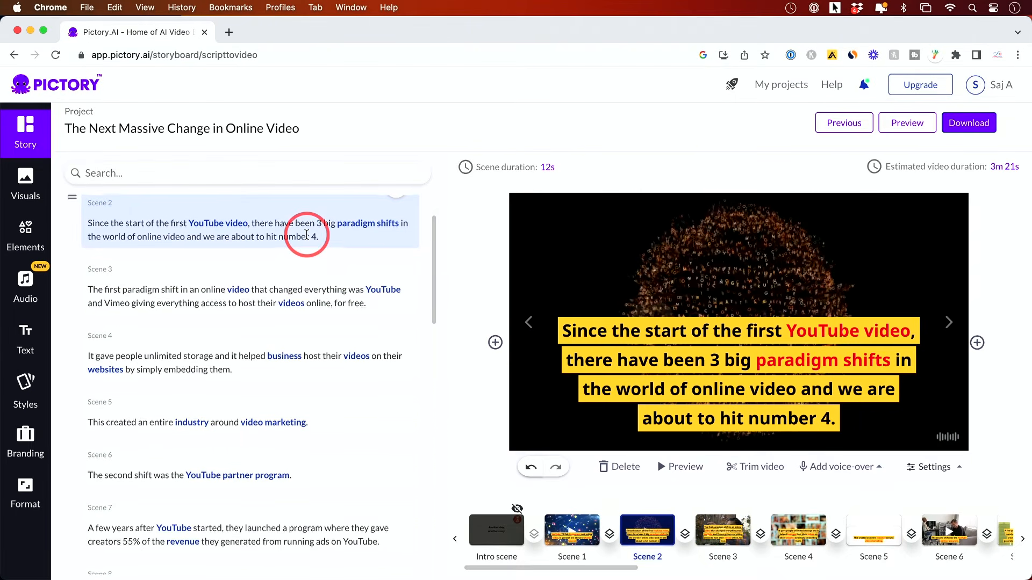
scroll(306, 236, up, 2)
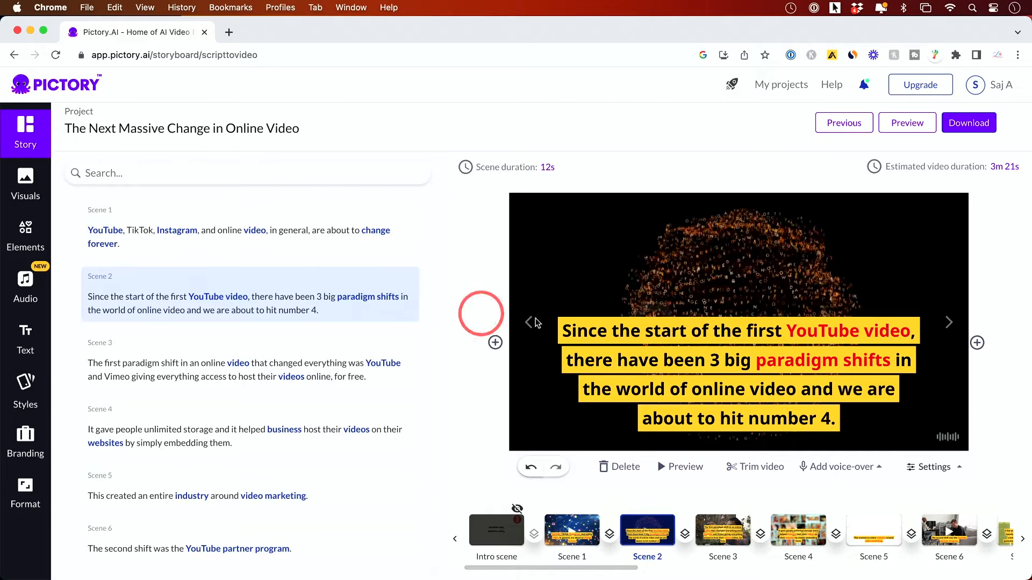
click(665, 472)
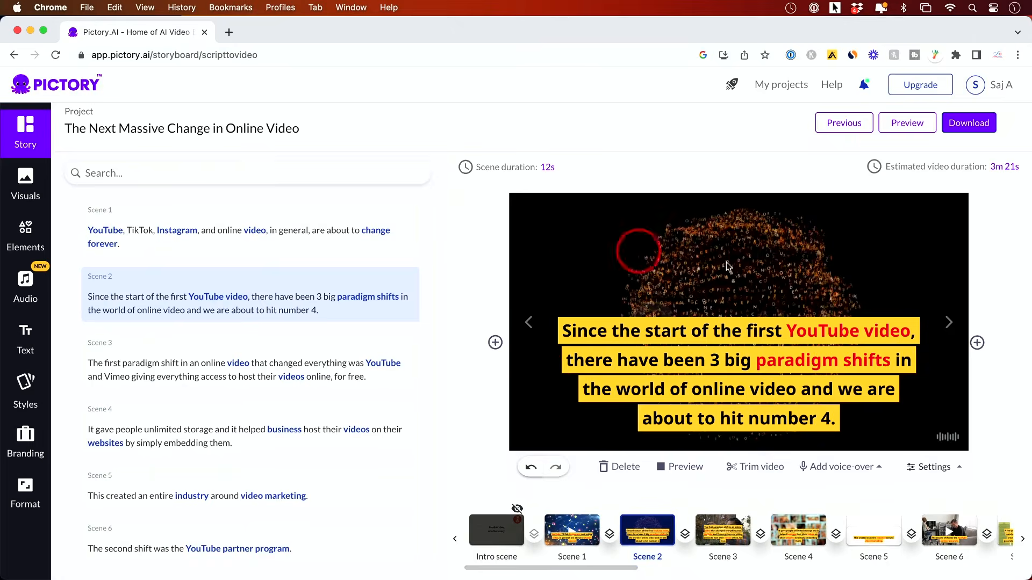
click(675, 468)
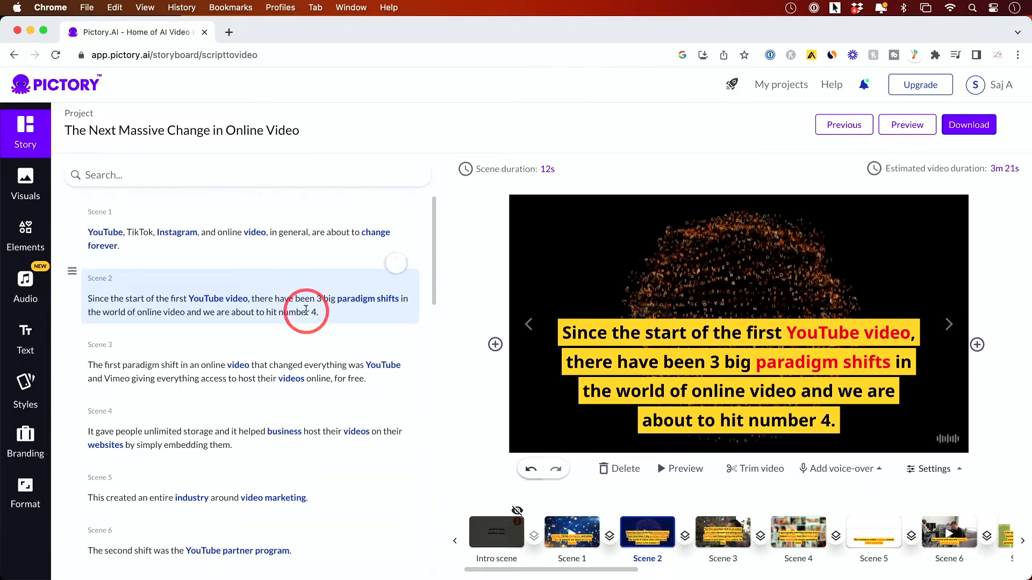
Preview the whole video and close the preview window.
click(914, 130)
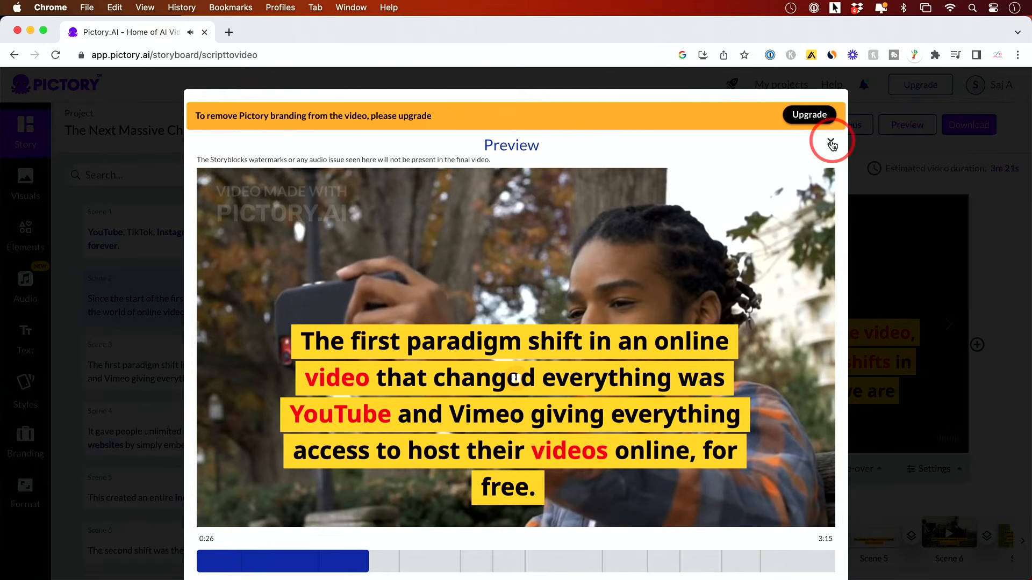
scroll(832, 141, down, 1)
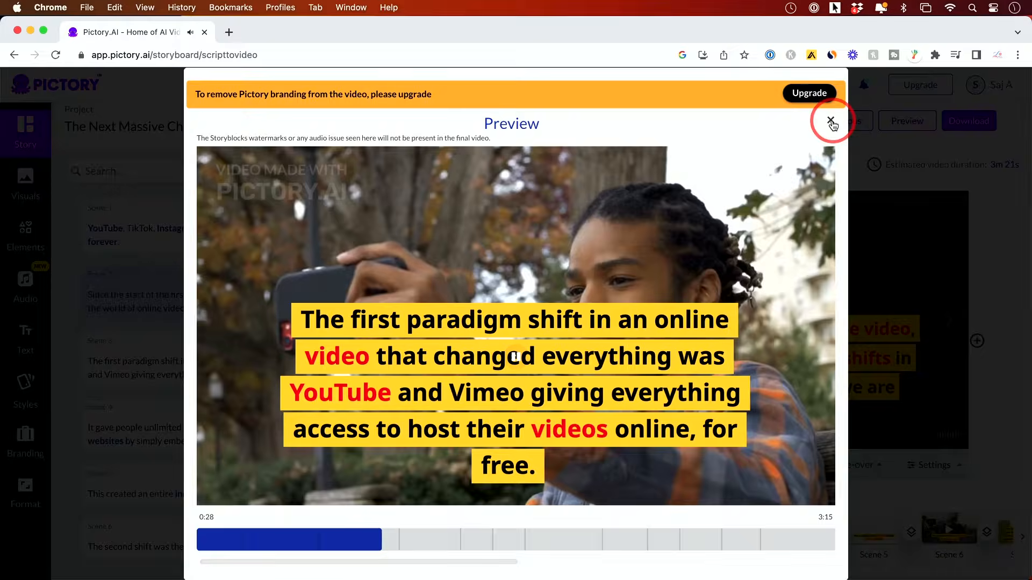
click(831, 120)
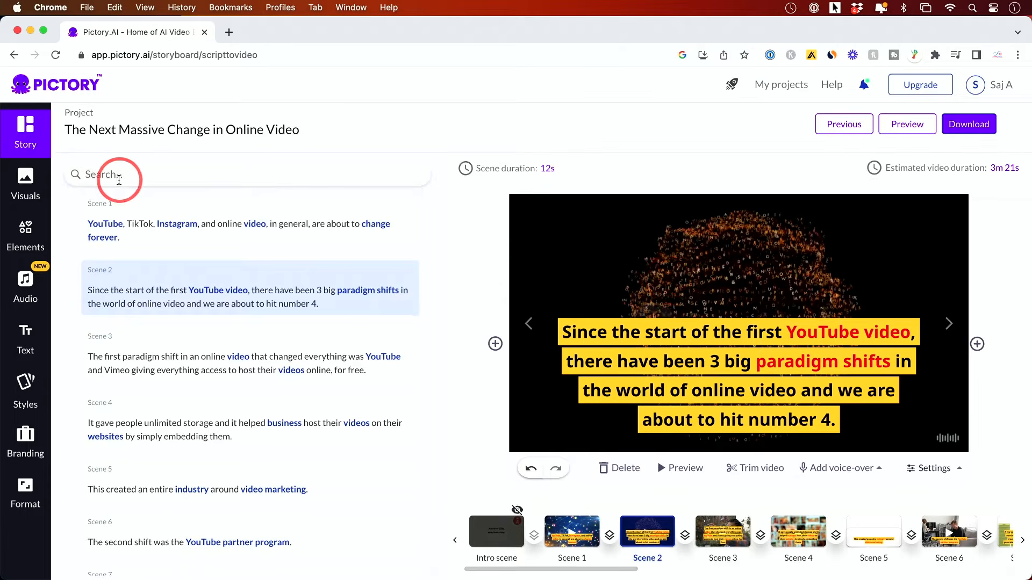
Search the visuals library for "online video" and limit the results to videos.
click(29, 189)
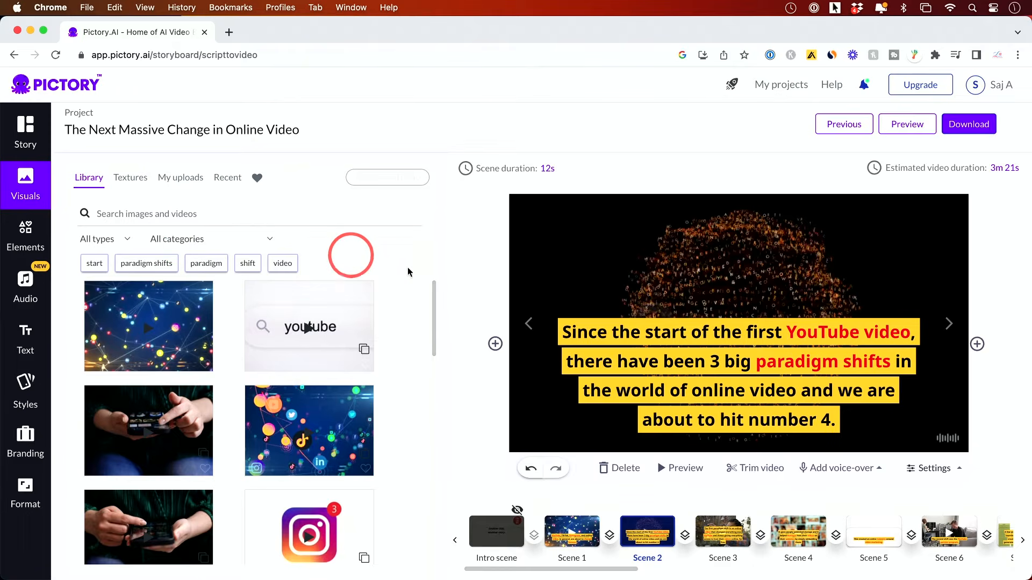
scroll(184, 446, down, 5)
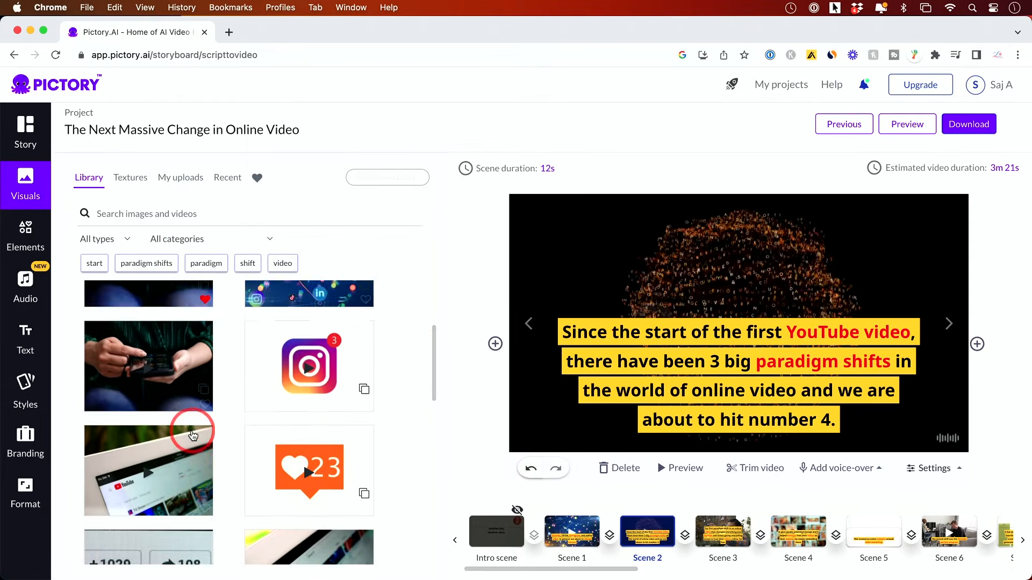
scroll(191, 433, up, 5)
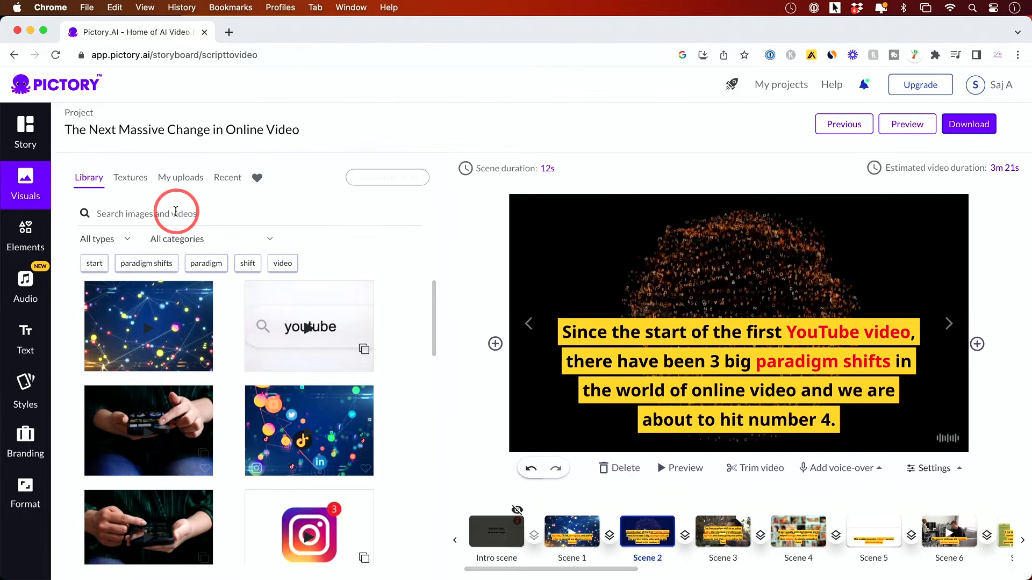
click(217, 213)
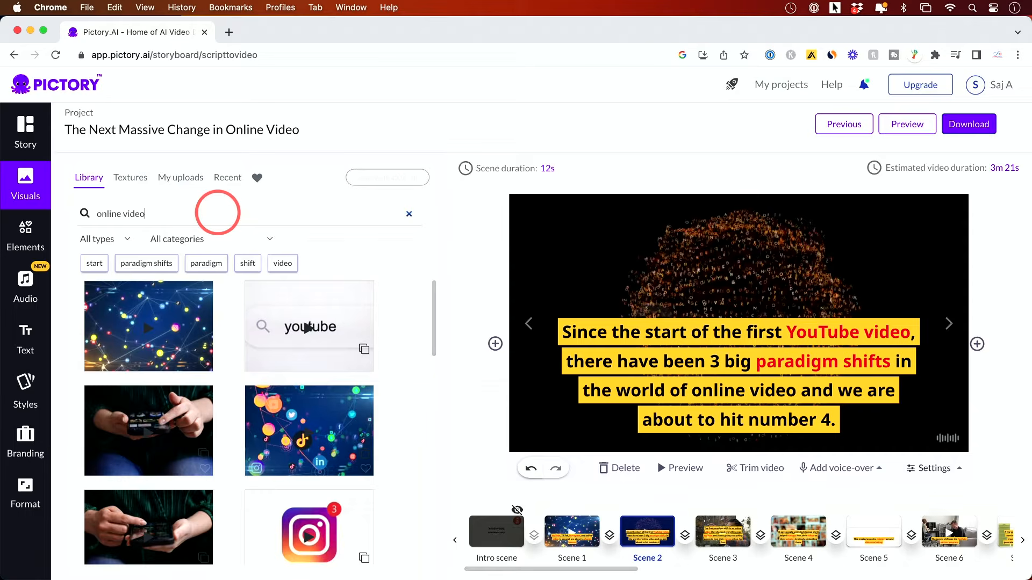
key(Return)
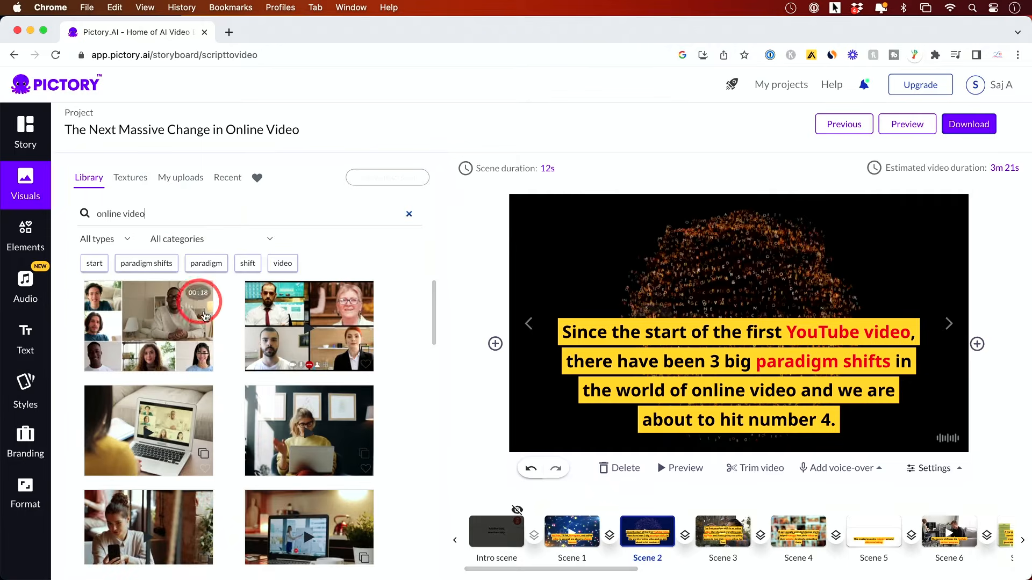
click(107, 239)
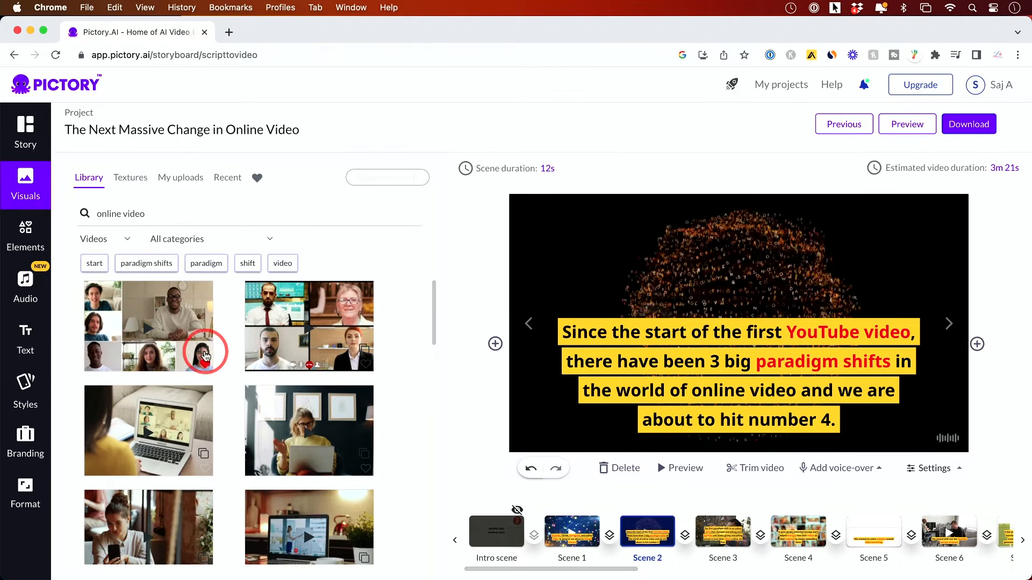
Replace Scene 2's visual with the clip of people watching a video conference on a wall screen.
scroll(204, 355, down, 5)
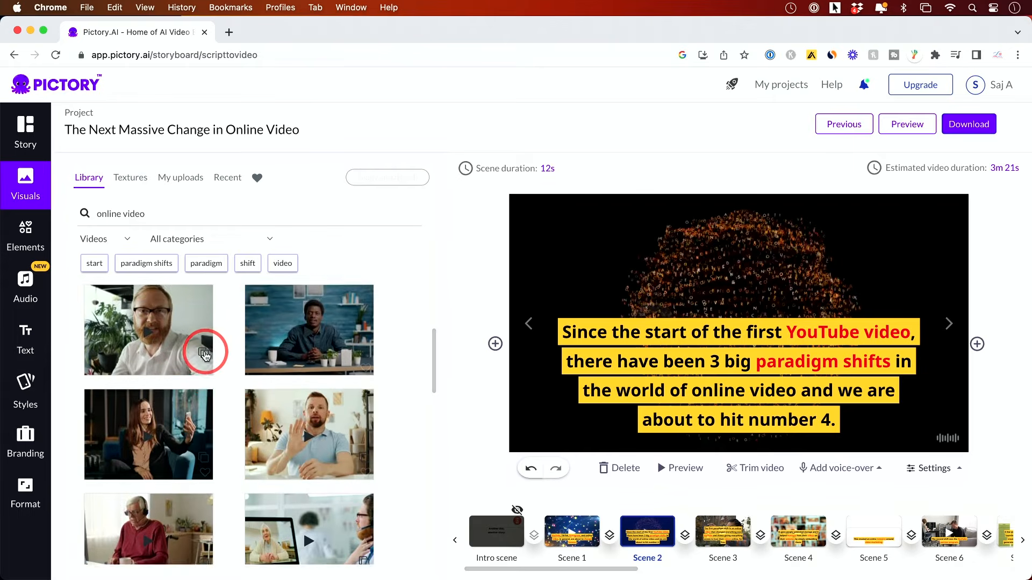
scroll(204, 355, down, 4)
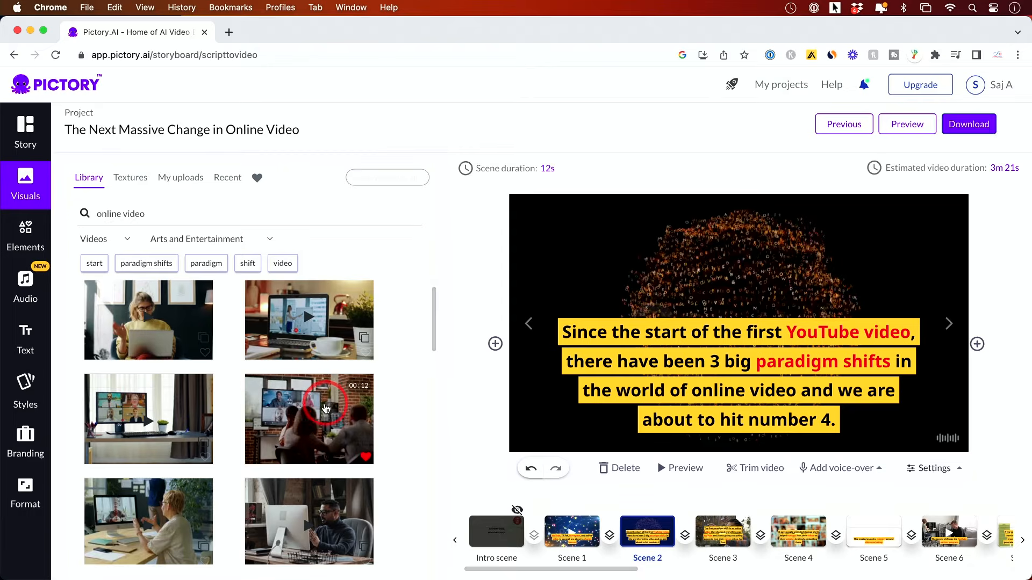
click(325, 410)
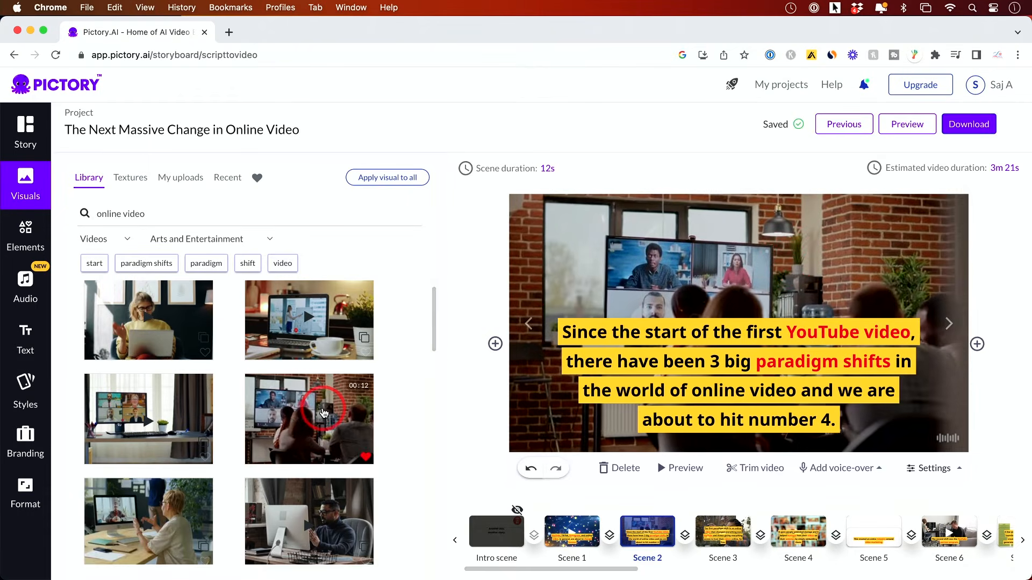
click(772, 274)
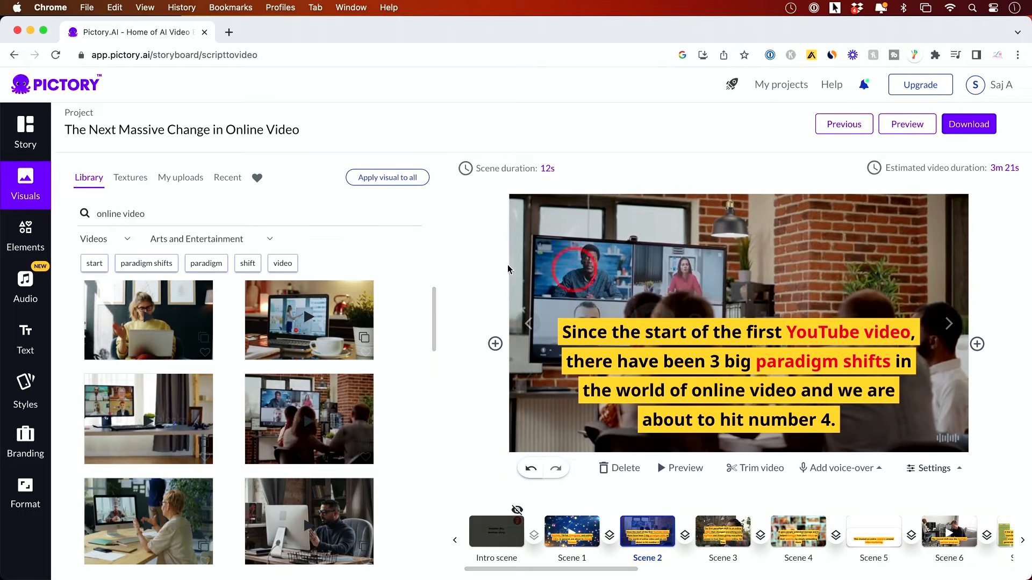
Add the "Hi" penguin sticker to Scene 2, move it to the upper right, and delete it.
click(21, 137)
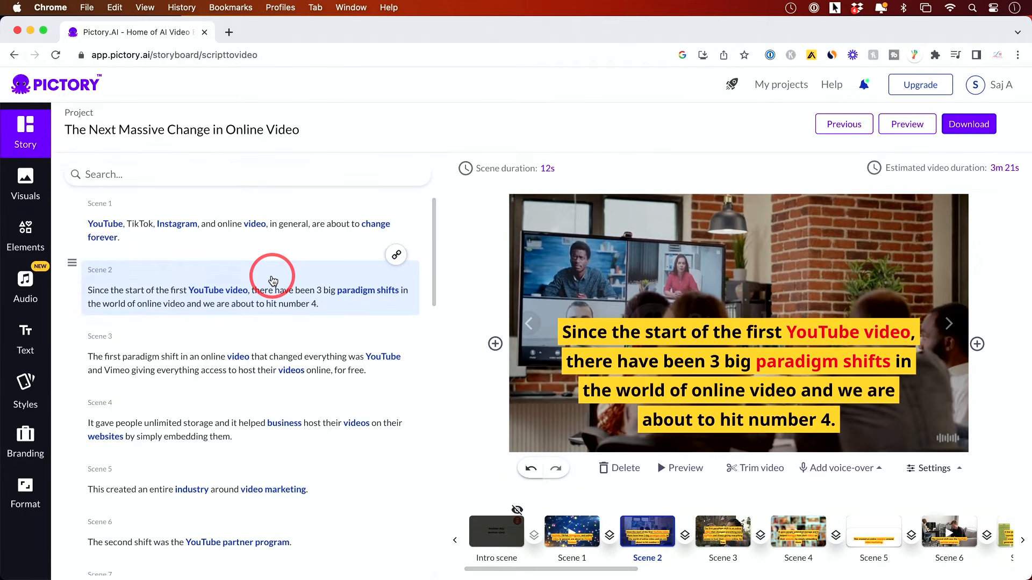
click(24, 181)
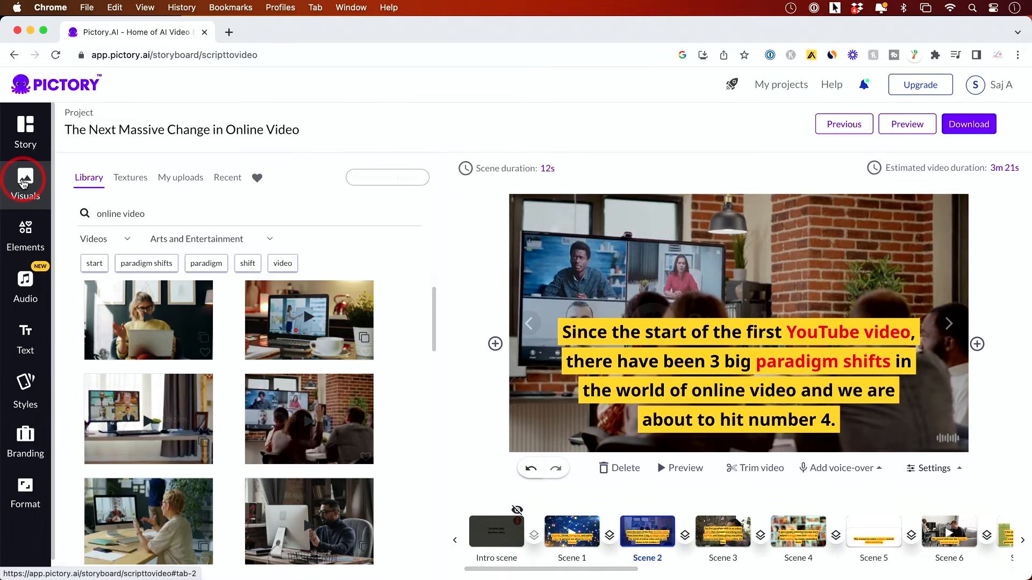
click(25, 244)
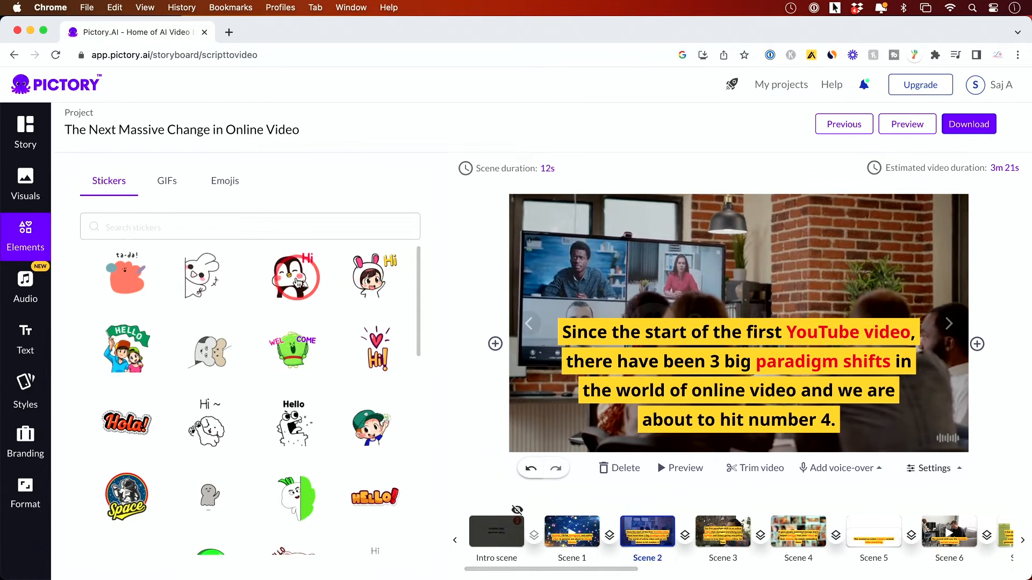
click(301, 288)
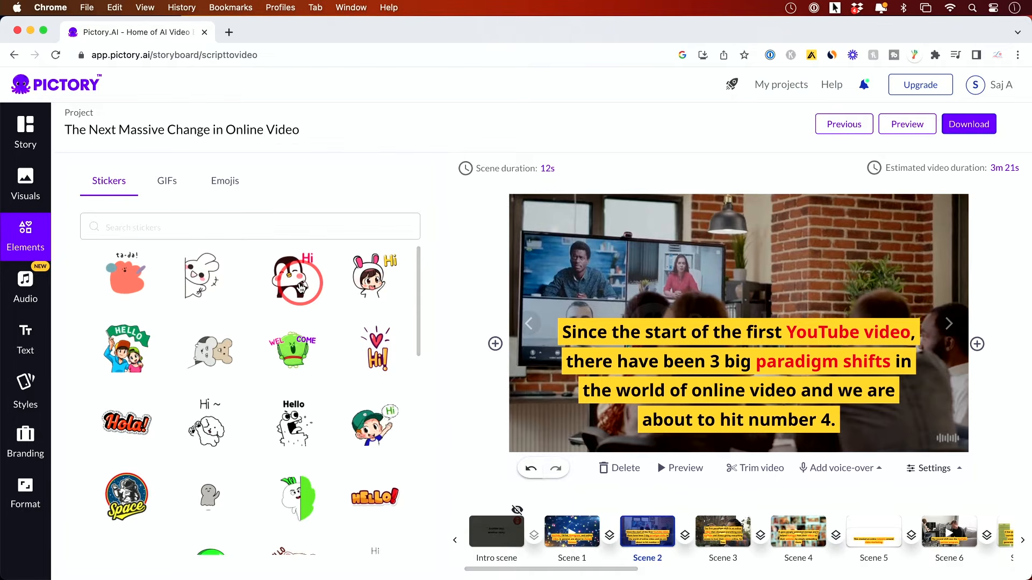
drag(759, 298, 872, 253)
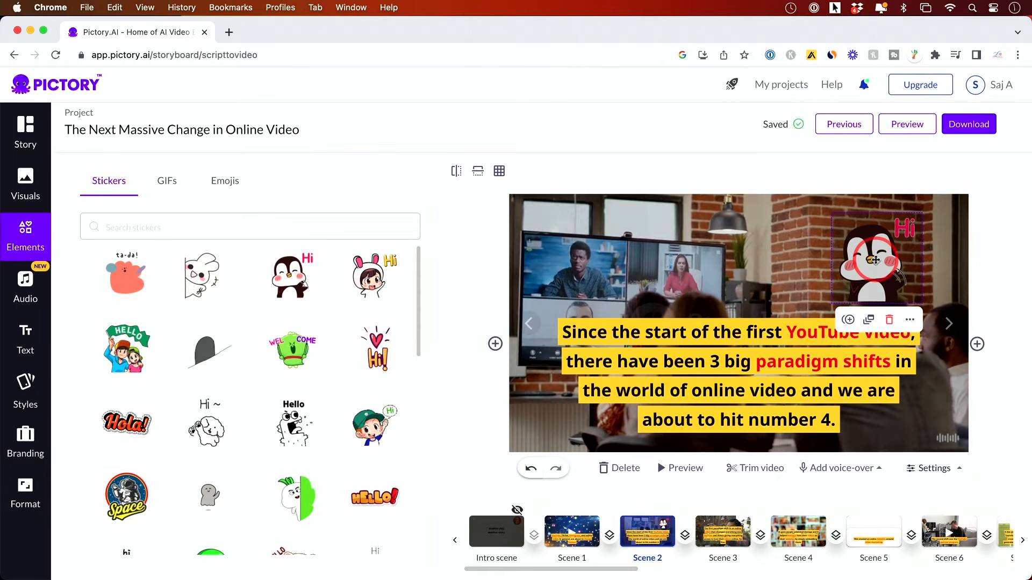
click(890, 321)
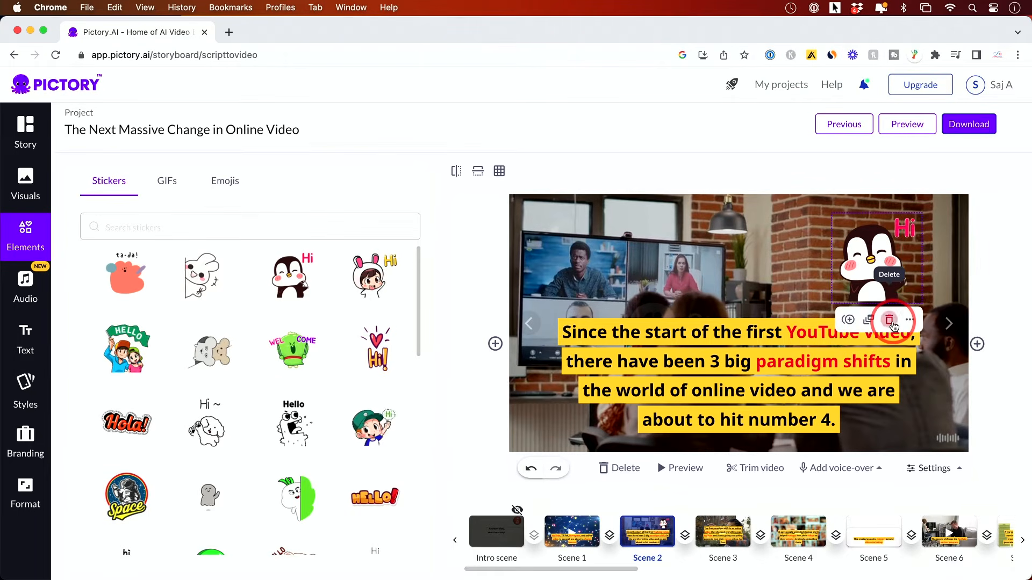
Filter the background music tracks by the Hopeful / Optimistic mood.
click(24, 290)
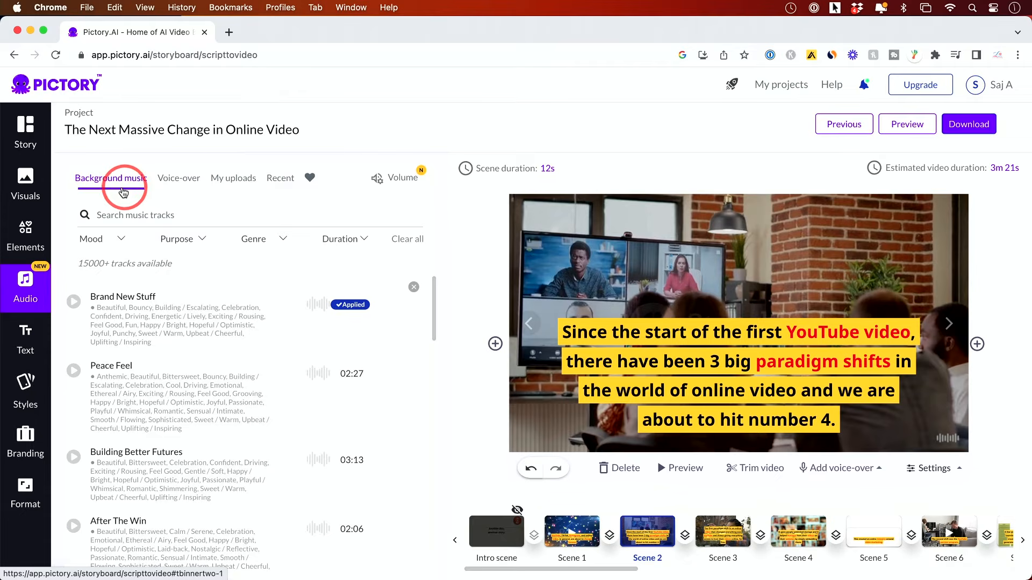
click(363, 312)
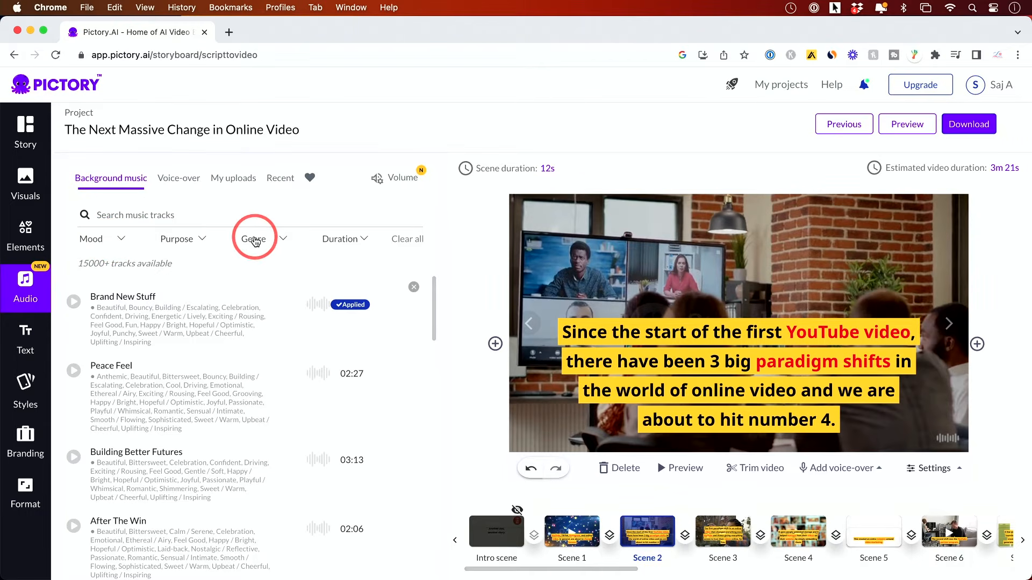
click(94, 242)
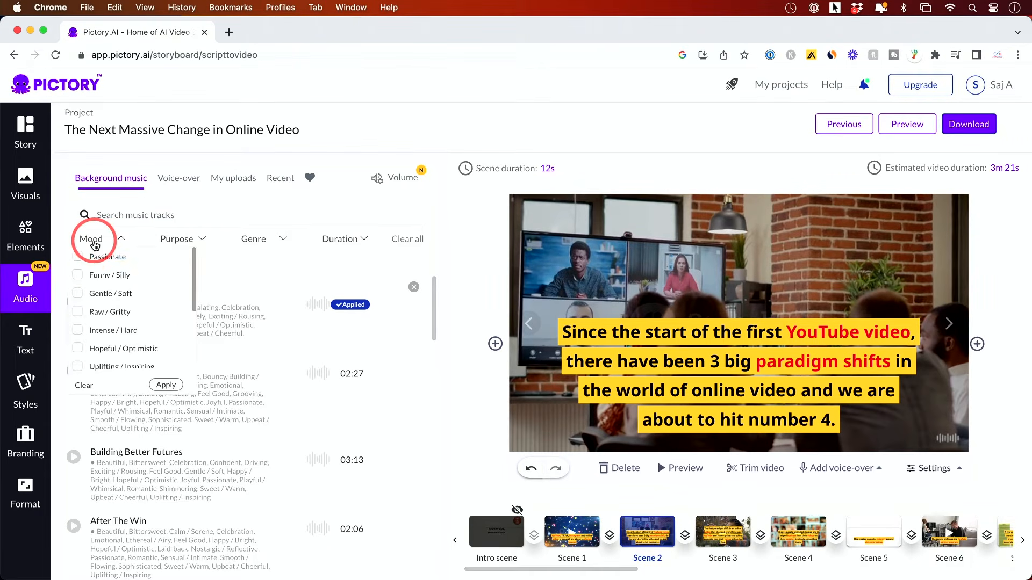
click(78, 349)
click(167, 386)
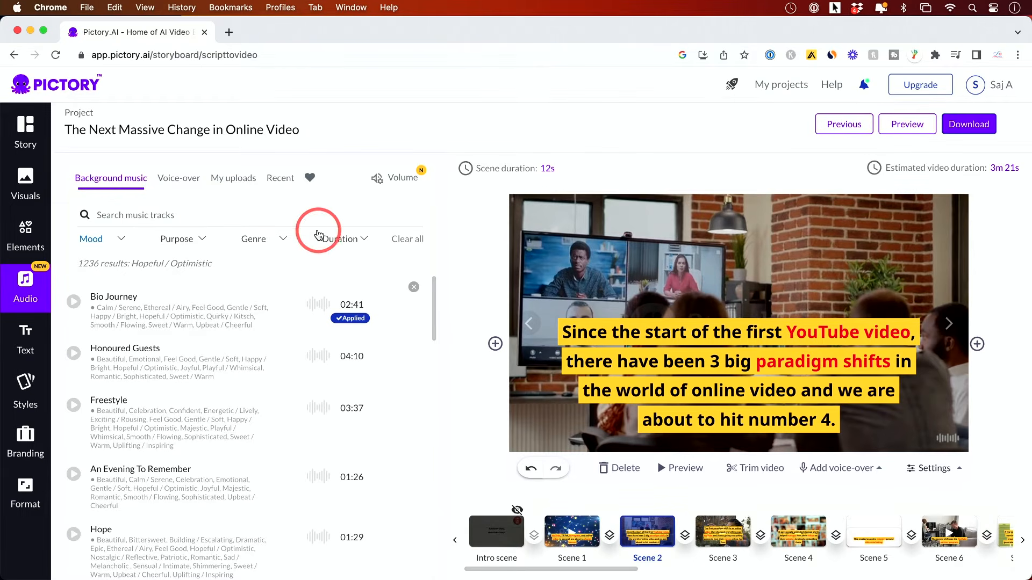
Preview the Jackson, MALE voice-over and apply it to the video.
click(189, 188)
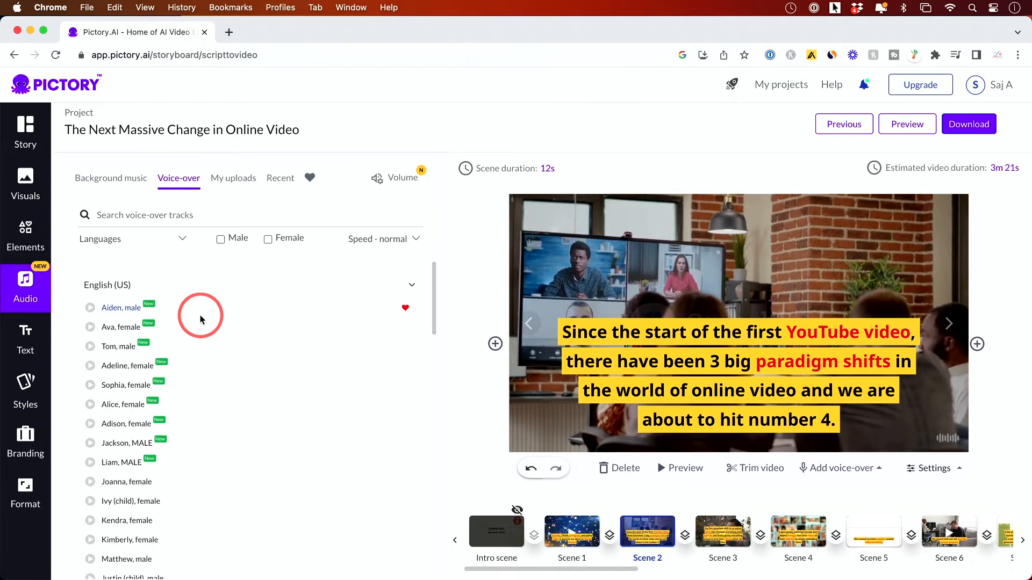
scroll(204, 317, down, 2)
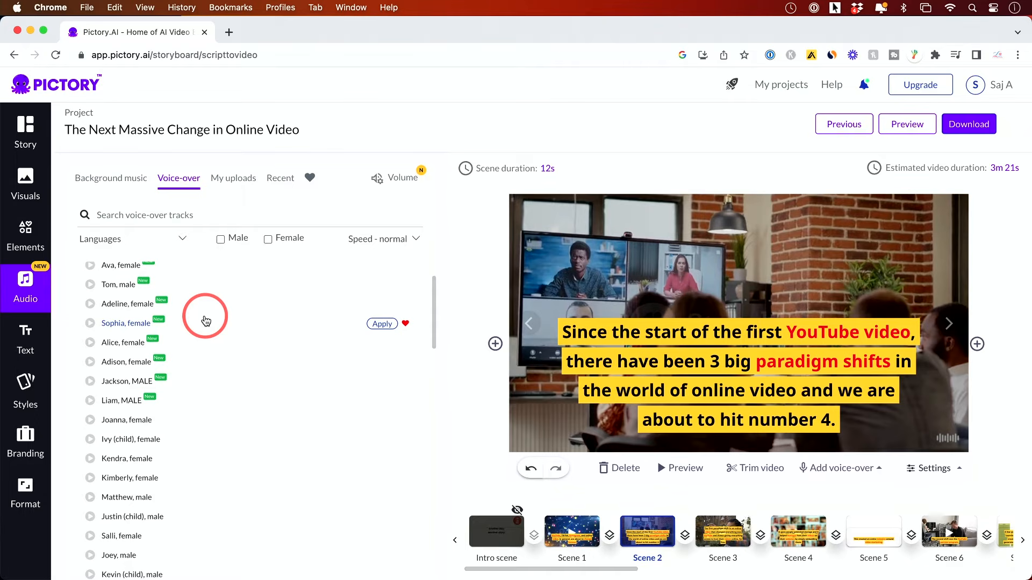
scroll(206, 321, up, 1)
click(90, 404)
key(XF86AudioRaiseVolume)
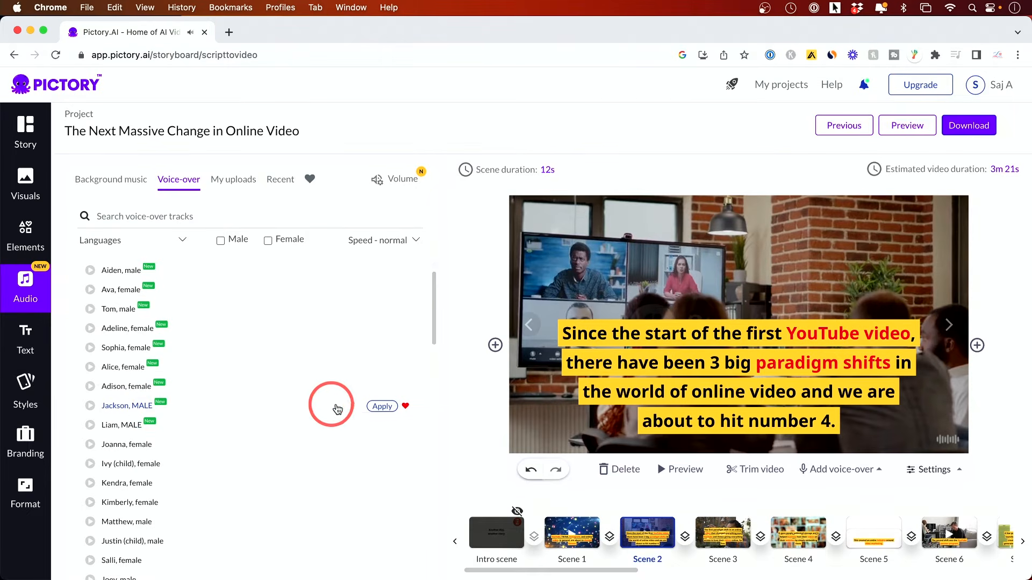
click(372, 407)
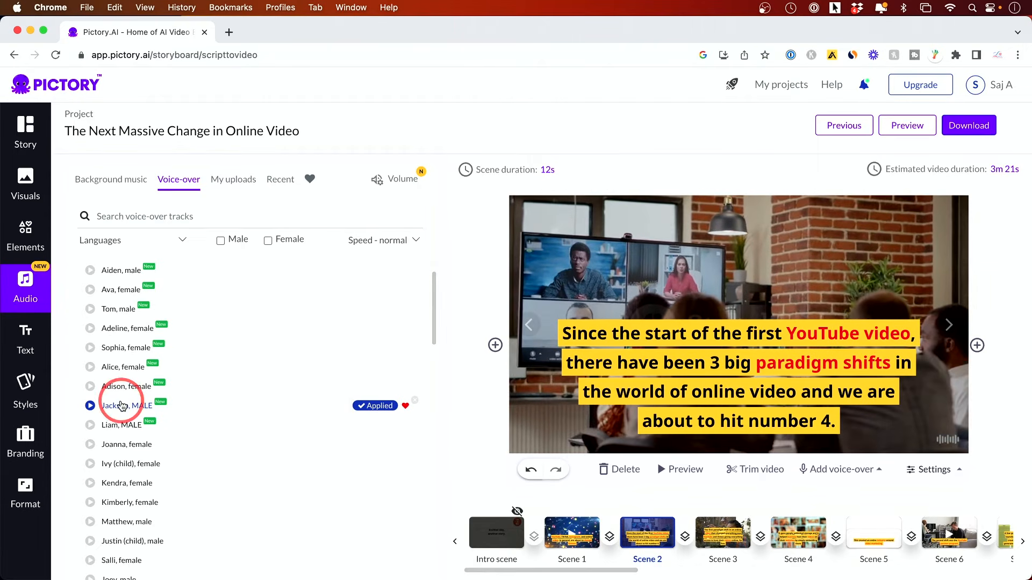
Check Scene 2's script text in the story and return to the voice-over list.
click(14, 134)
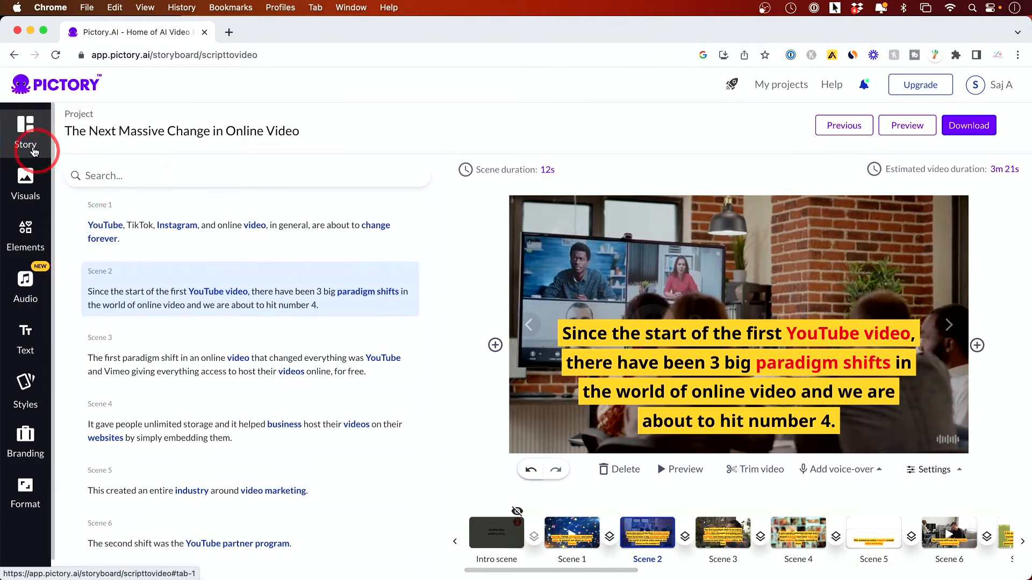
click(194, 291)
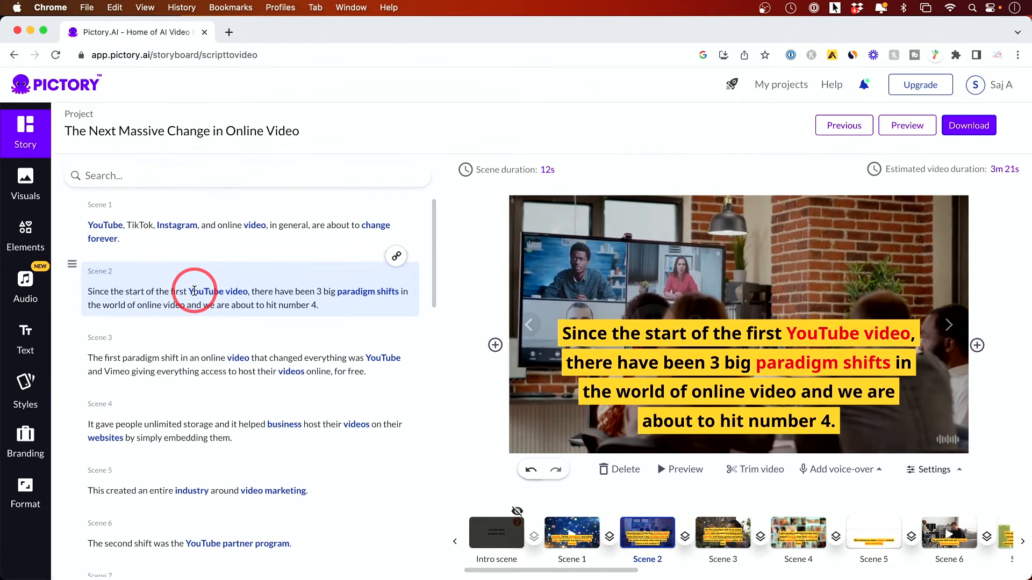
click(25, 285)
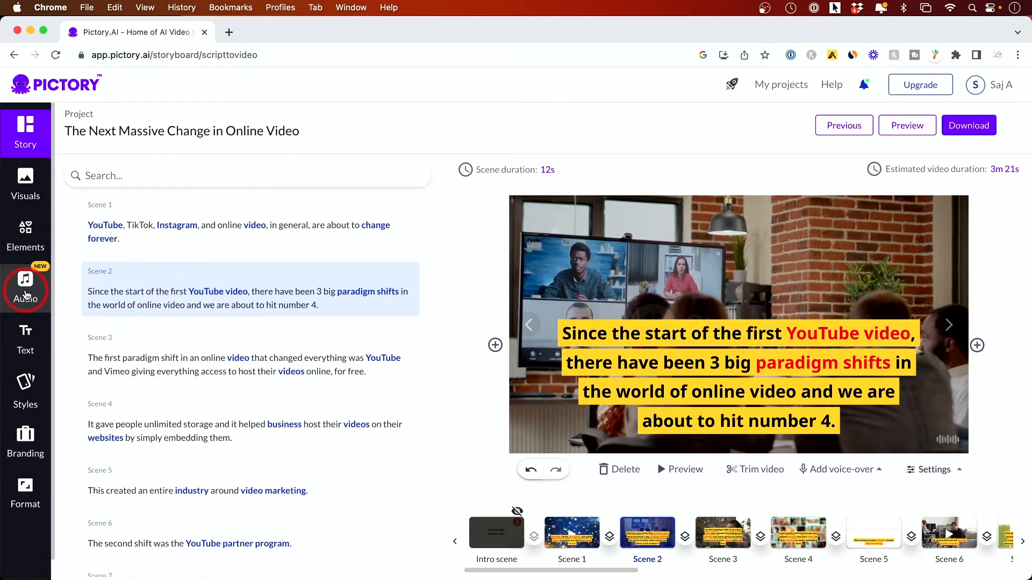
click(223, 295)
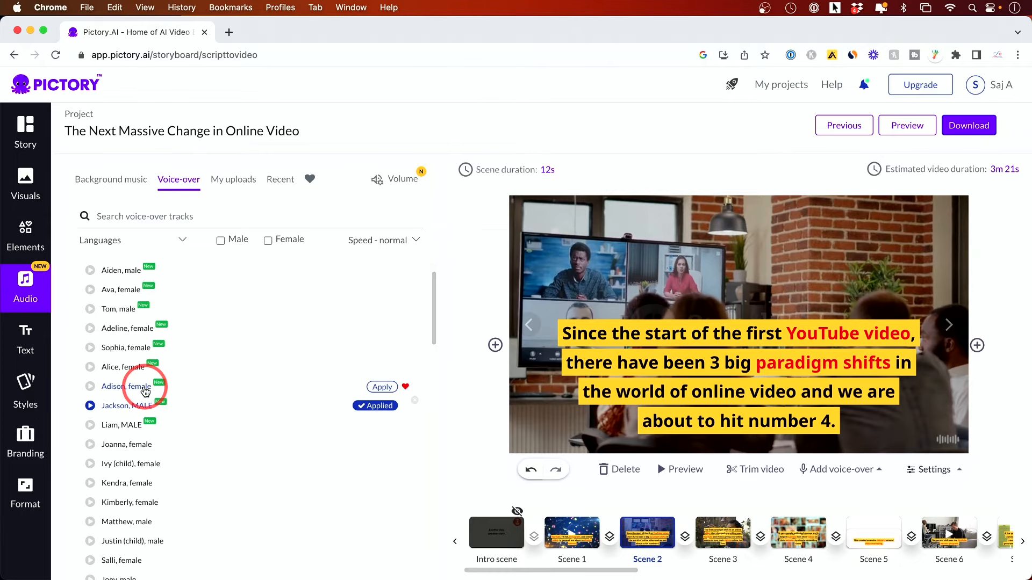
Browse the voice-over tracks across English accents and inspect the speech speed options.
scroll(143, 376, up, 2)
scroll(138, 352, down, 10)
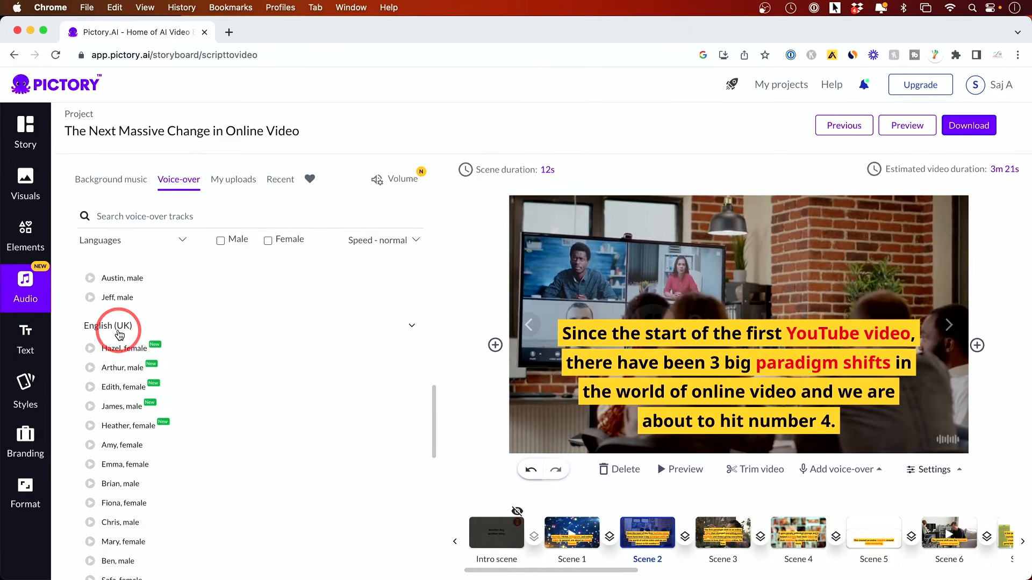
scroll(124, 341, down, 5)
scroll(121, 376, down, 5)
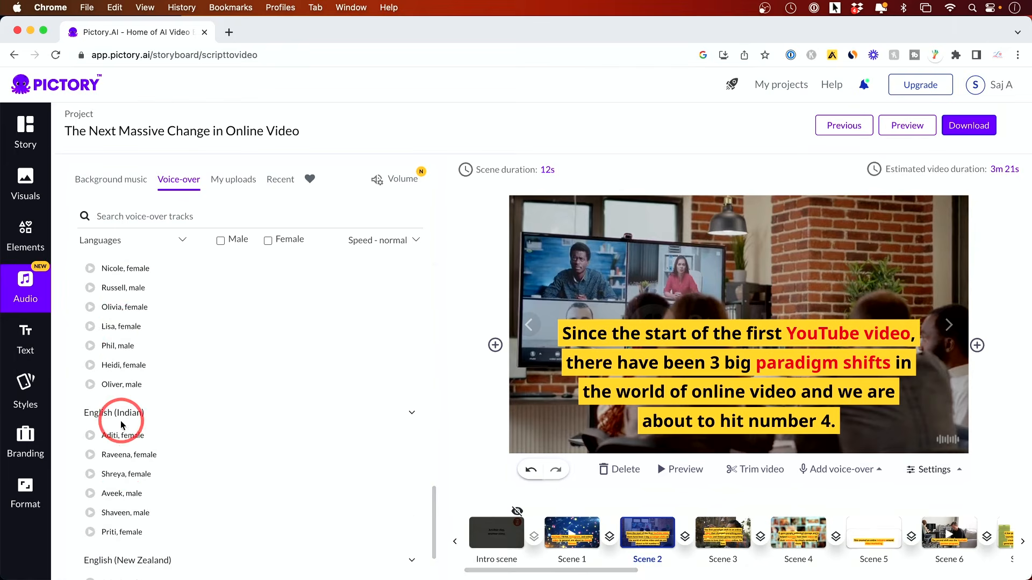
scroll(122, 426, down, 1)
scroll(122, 426, down, 6)
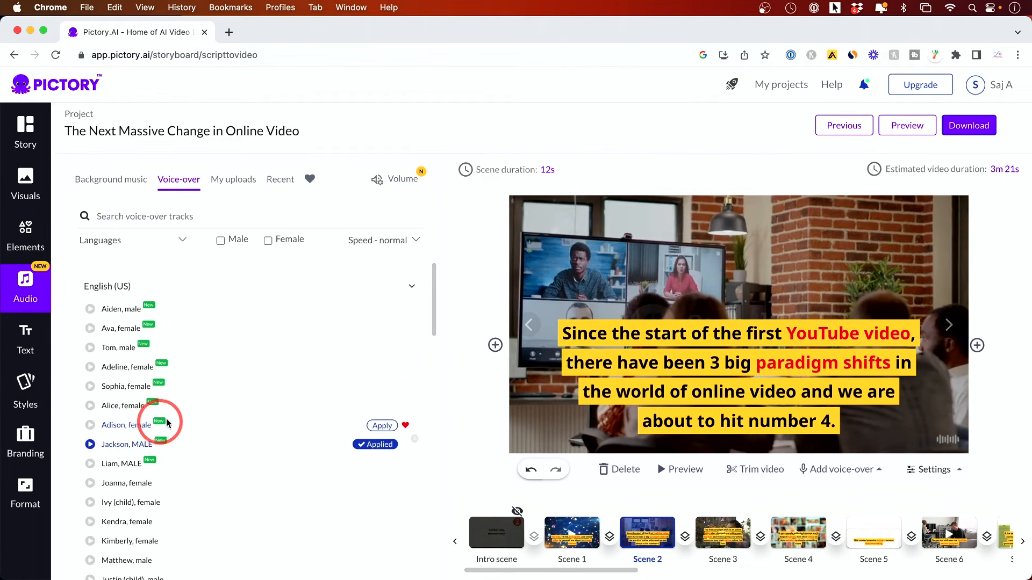
click(392, 243)
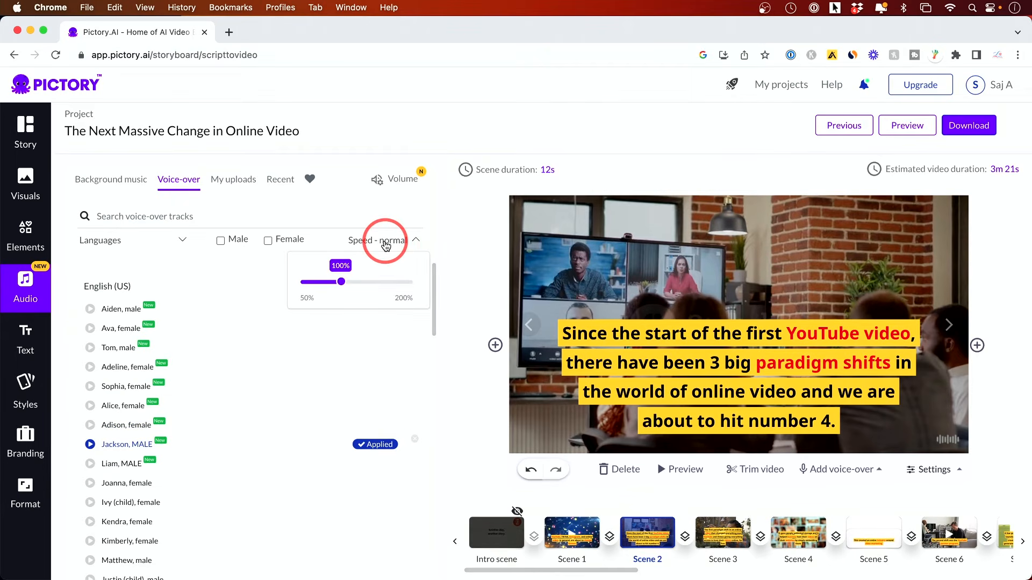
click(386, 246)
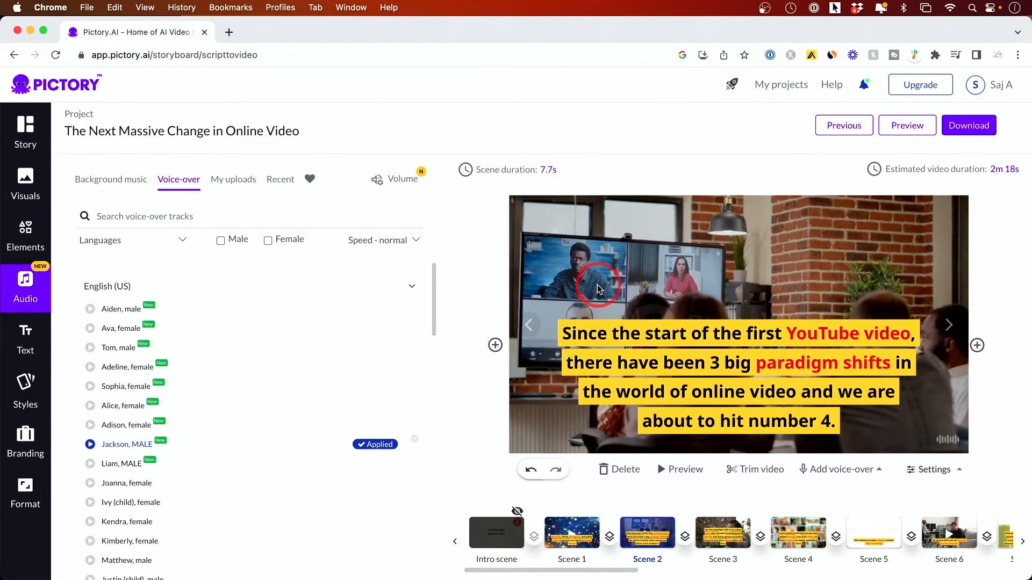
click(836, 470)
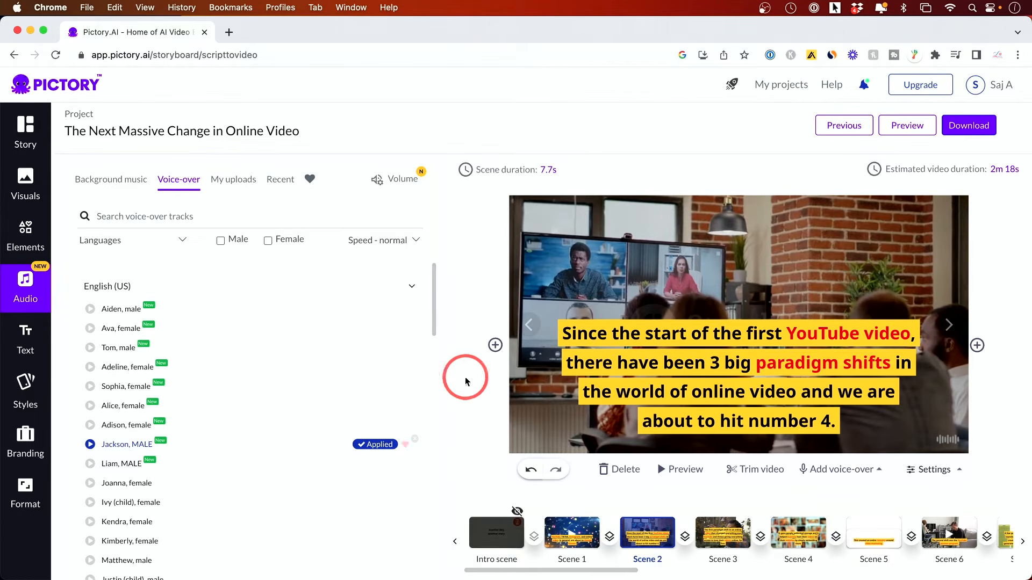
Add a heading text box to Scene 2 and open its position options.
click(26, 347)
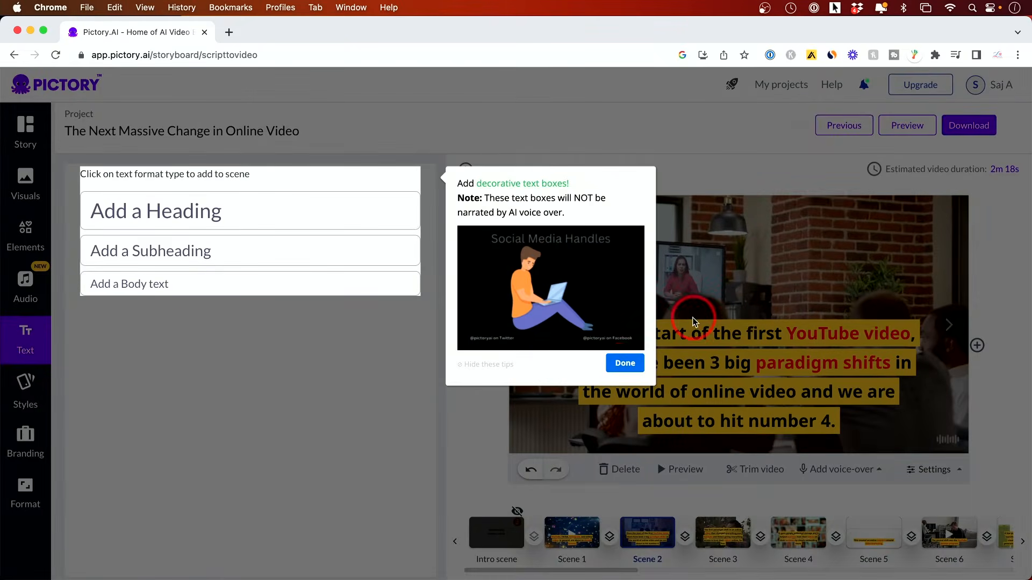
click(624, 365)
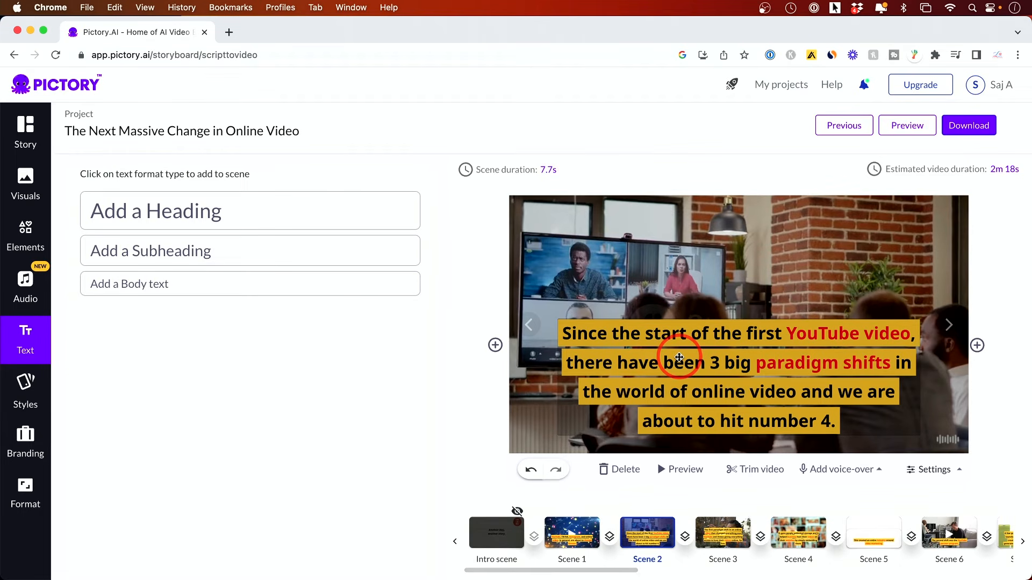
click(266, 223)
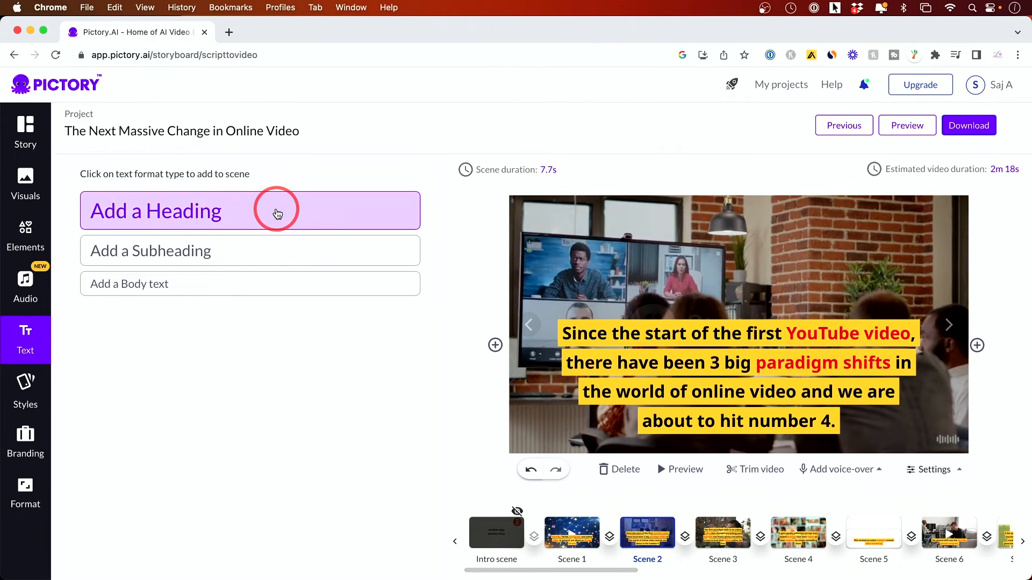
click(278, 215)
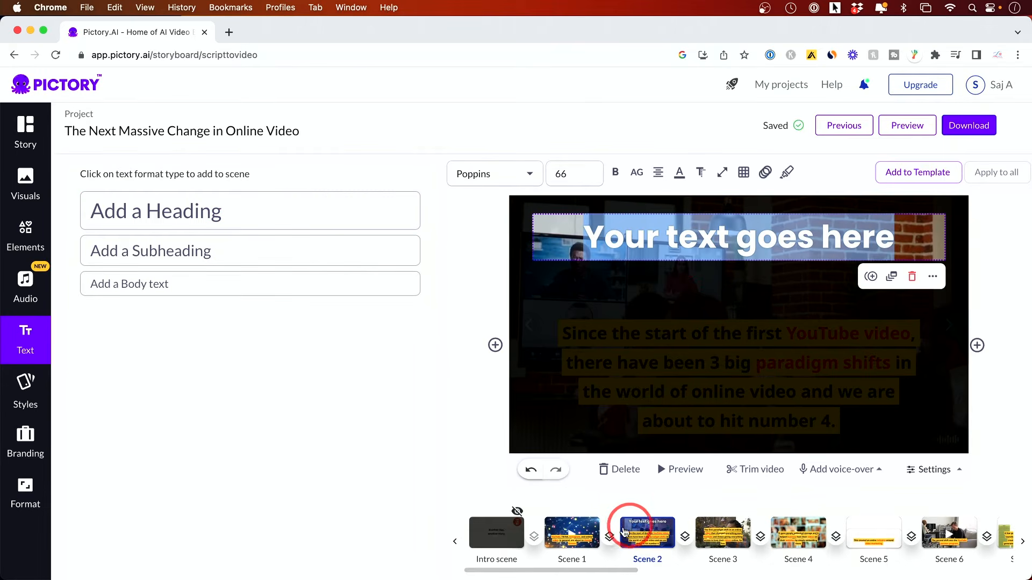
click(711, 236)
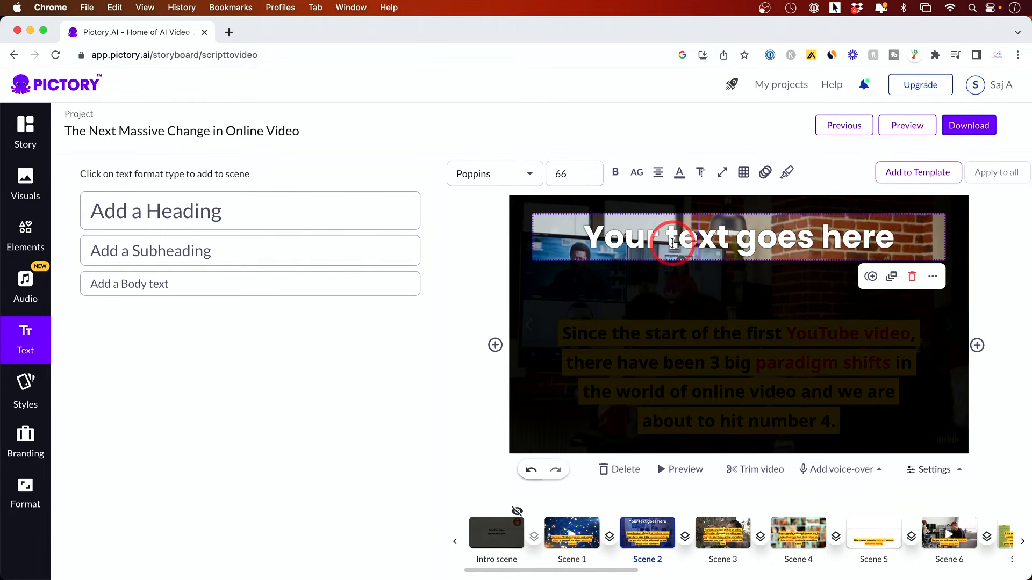
click(745, 176)
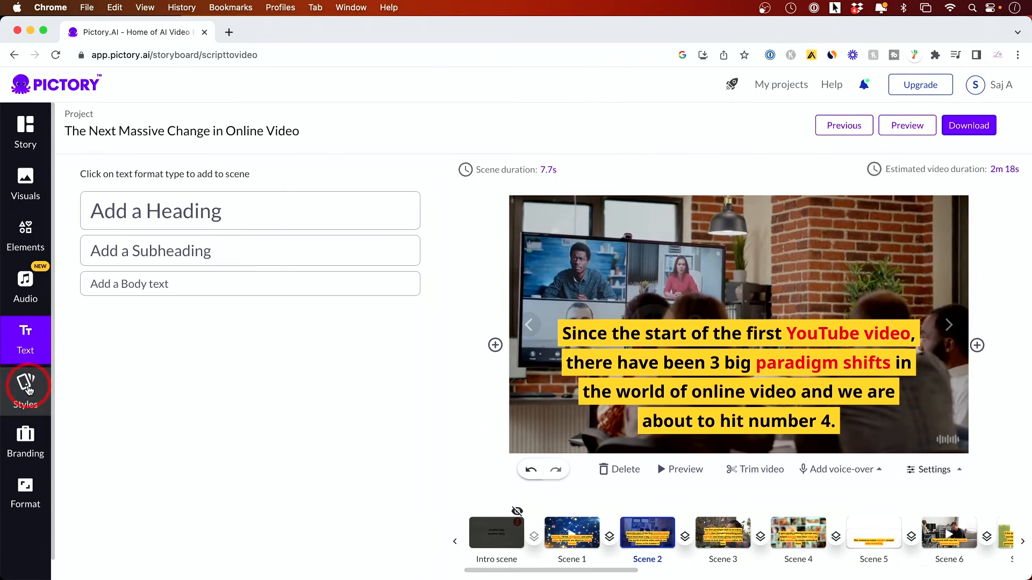
Try the Intro Style on Scene 2 and switch back to the Lemon Yellow style.
click(28, 390)
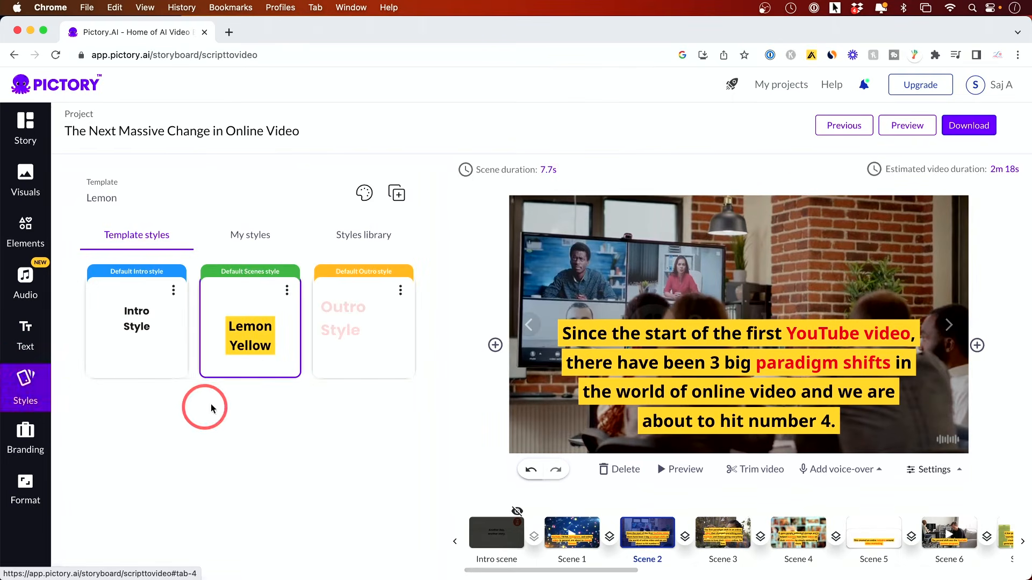
scroll(237, 376, down, 1)
click(138, 324)
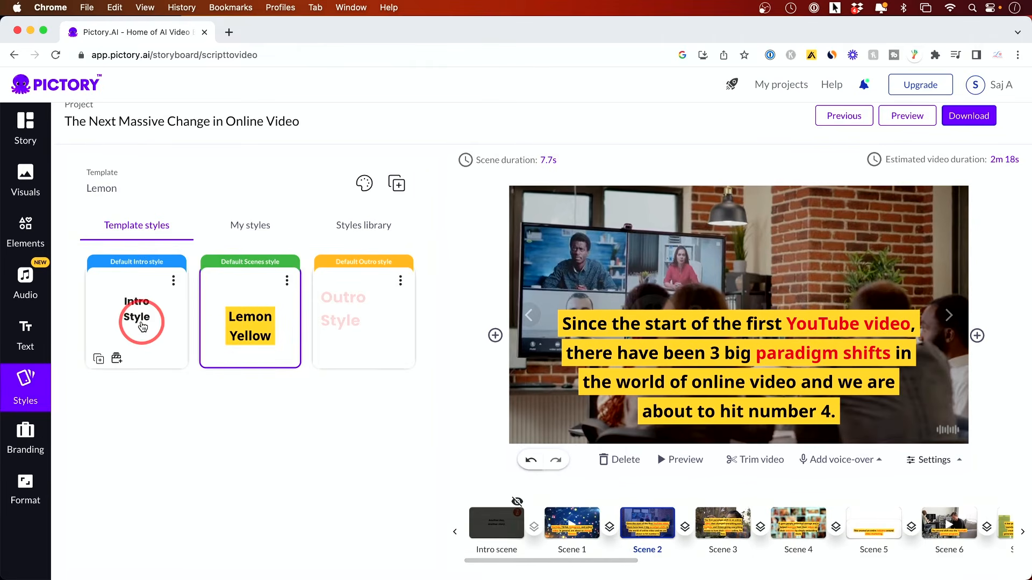
scroll(137, 322, down, 1)
click(252, 325)
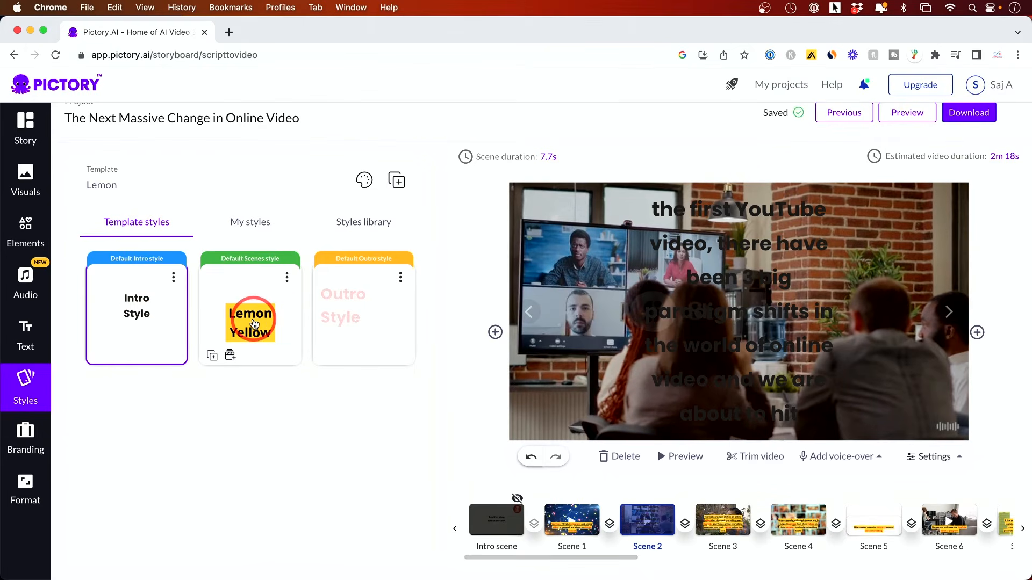
scroll(255, 323, down, 1)
scroll(254, 323, down, 1)
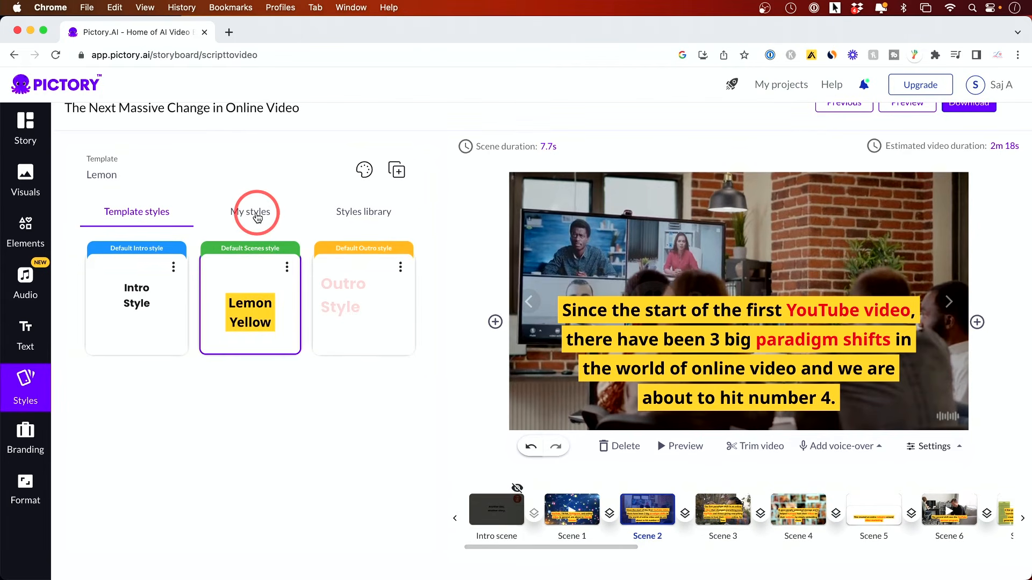
Browse the styles library and the intro branding options.
click(357, 215)
scroll(325, 305, down, 5)
scroll(325, 309, up, 5)
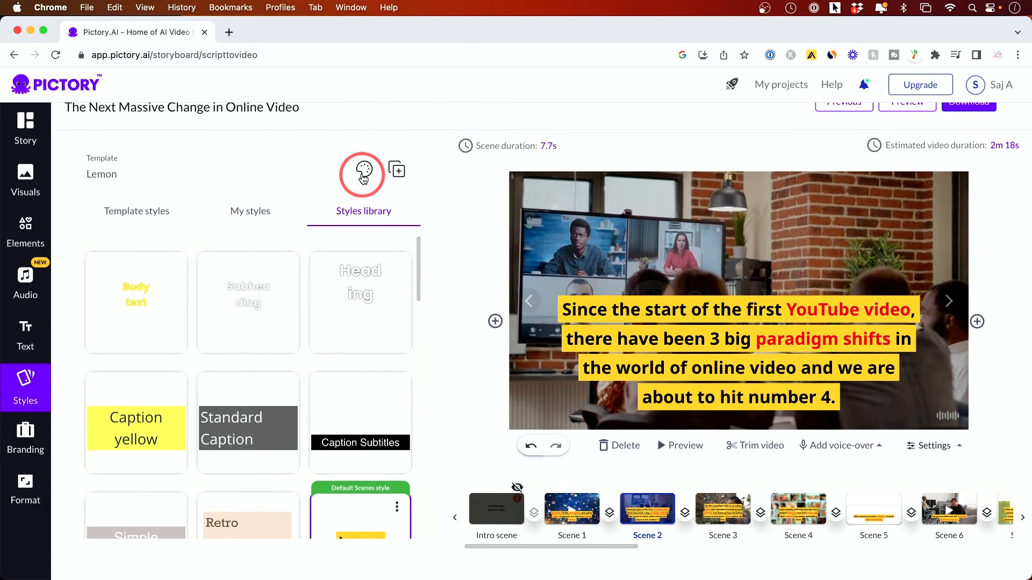
click(26, 441)
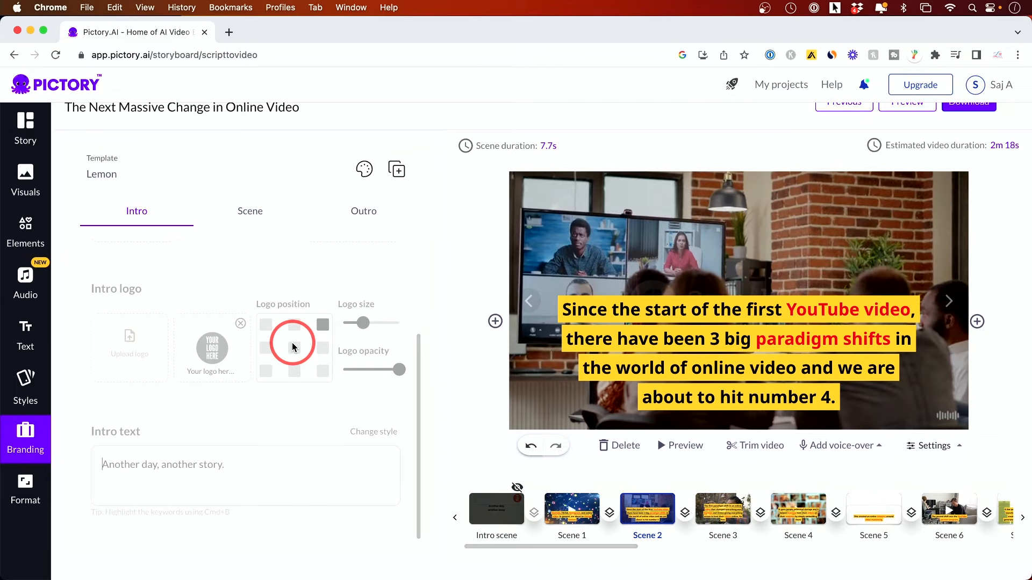
Try the 9:16 Portrait and 1:1 Square aspect ratios on several scenes, then return to 16:9 Landscape.
click(38, 483)
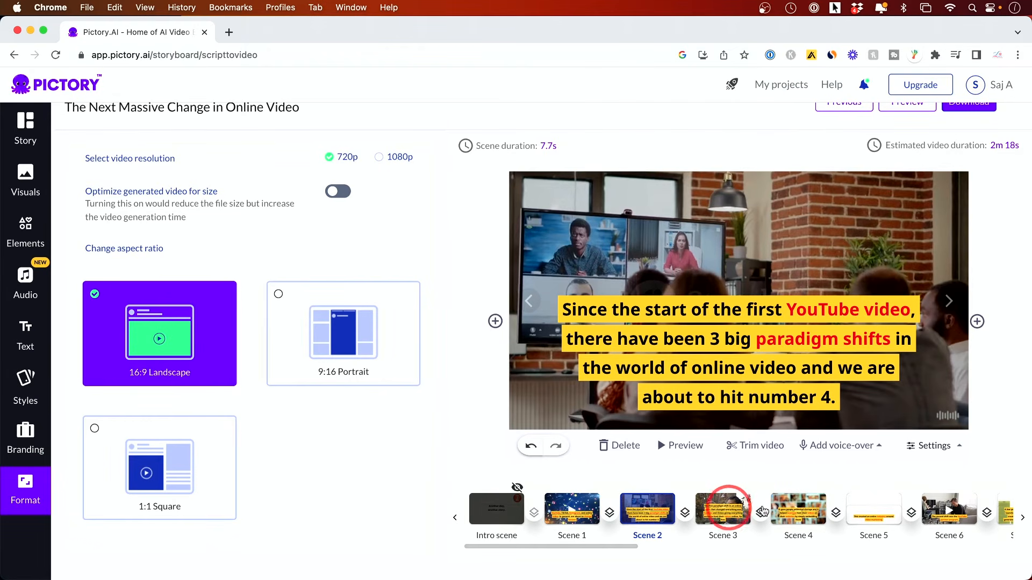
click(563, 512)
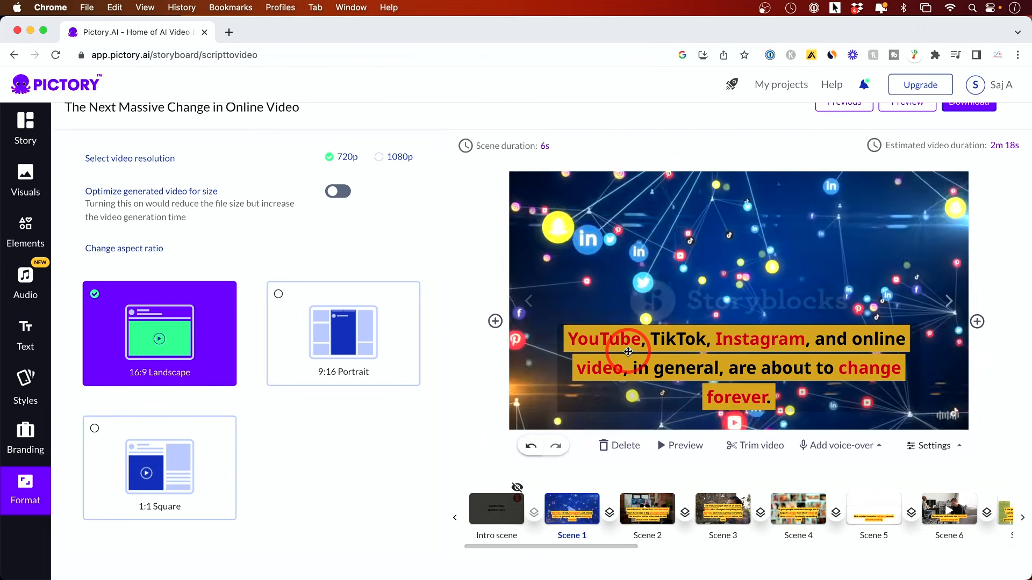
click(279, 295)
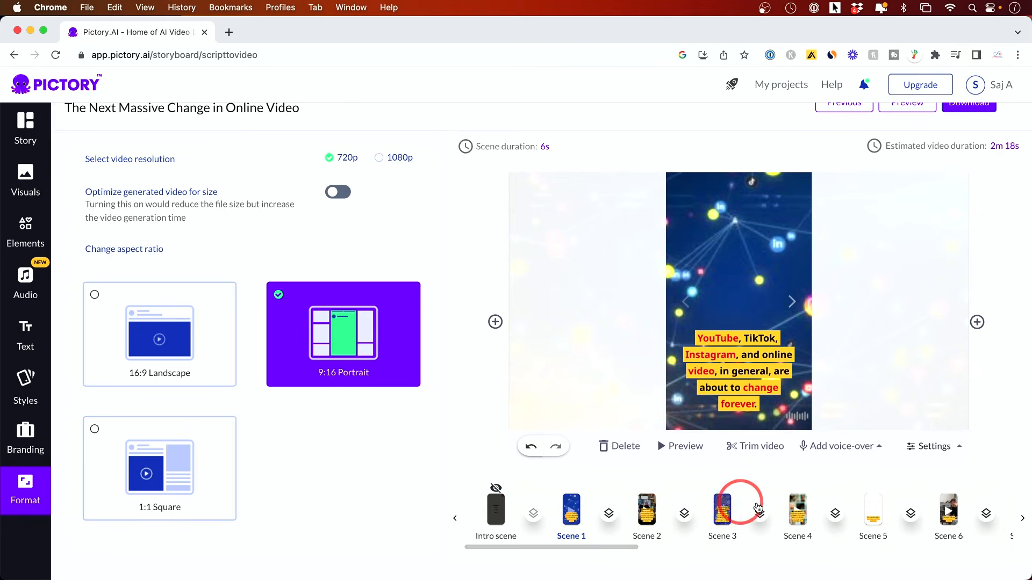
click(795, 505)
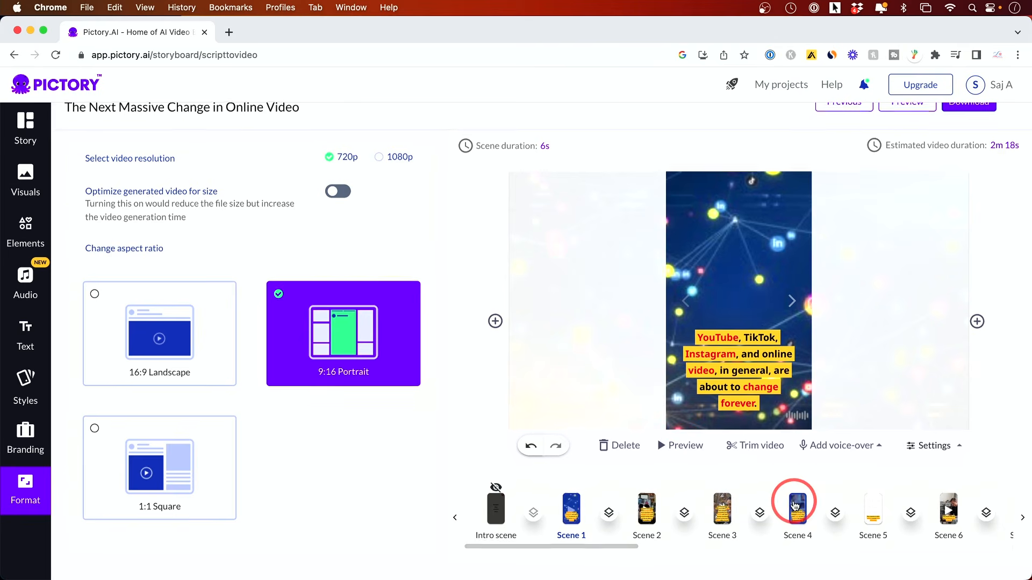
click(947, 505)
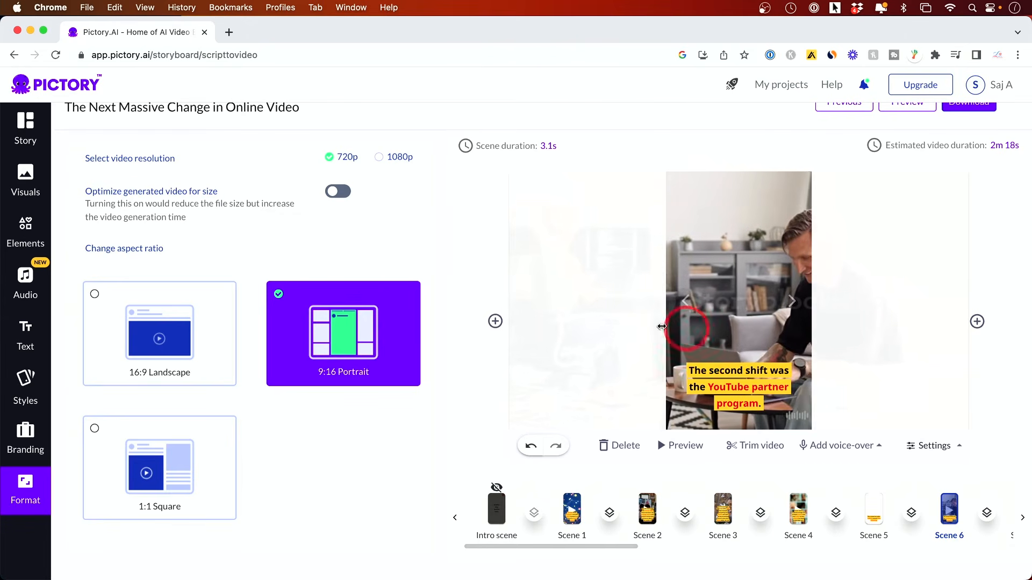
click(94, 430)
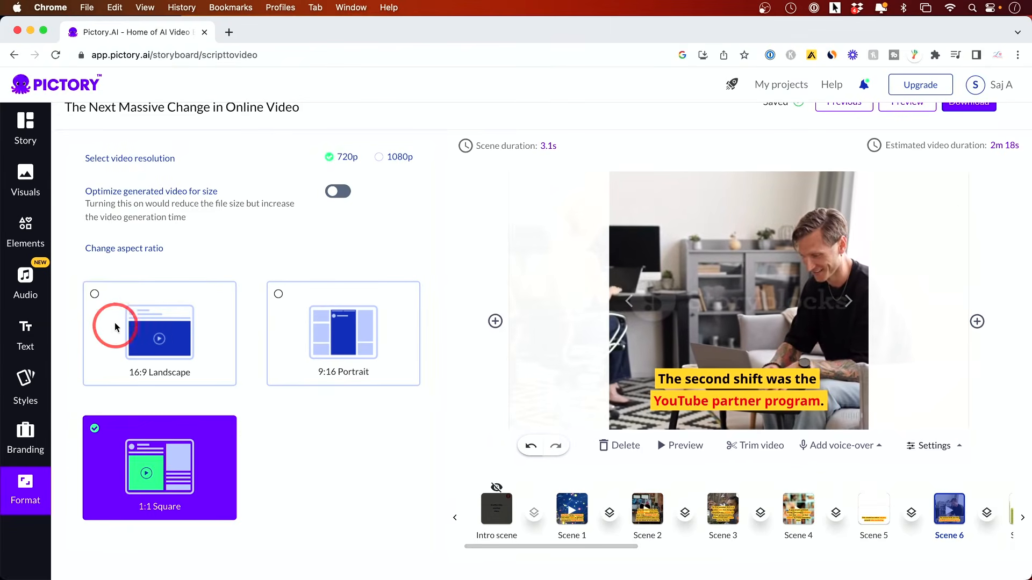
click(94, 296)
Switch the video resolution to 1080p and back to 720p.
click(350, 176)
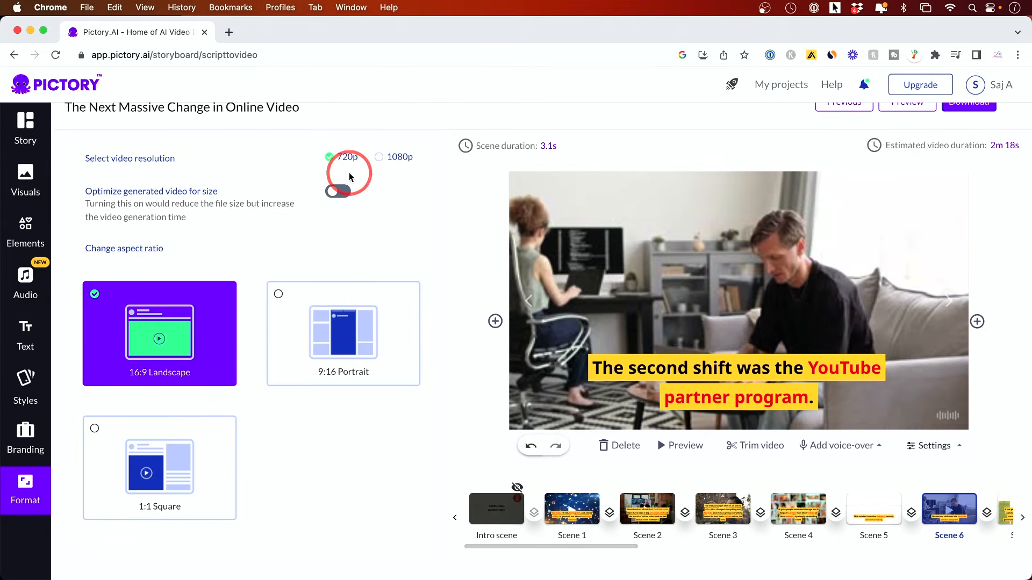
scroll(394, 165, up, 1)
click(396, 172)
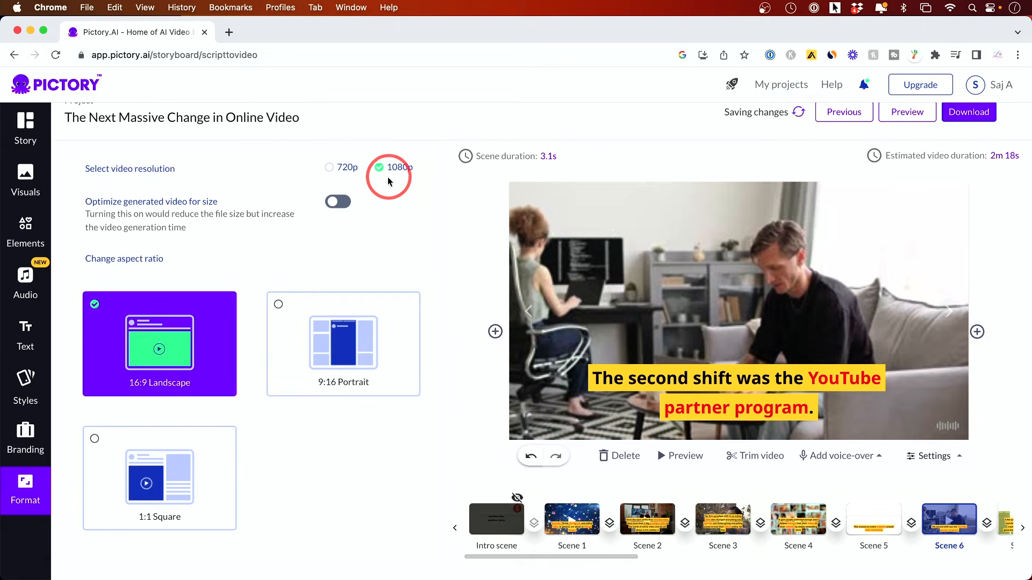
click(328, 170)
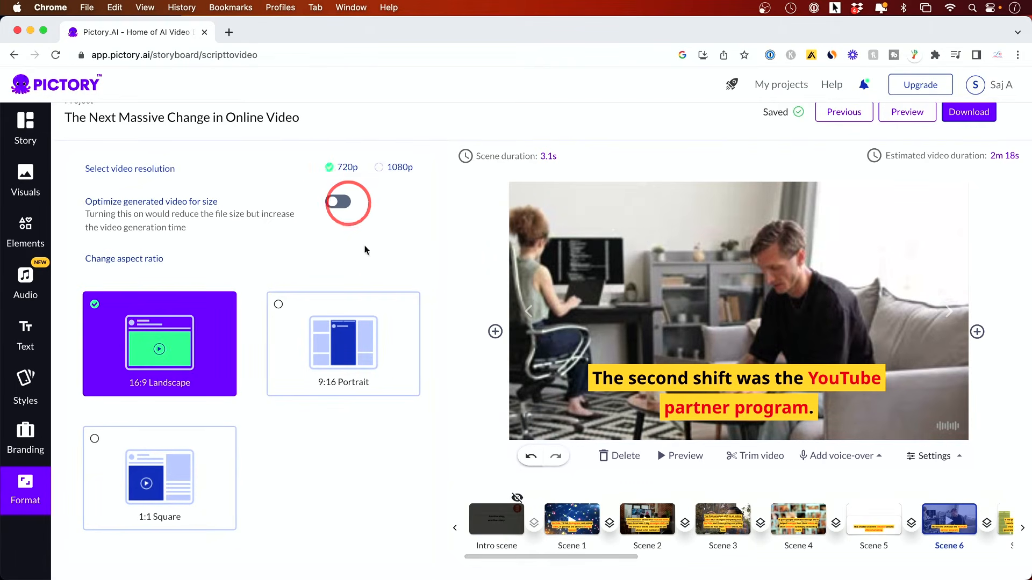
Download the project as a video and let the rendering run in the background.
scroll(436, 274, up, 1)
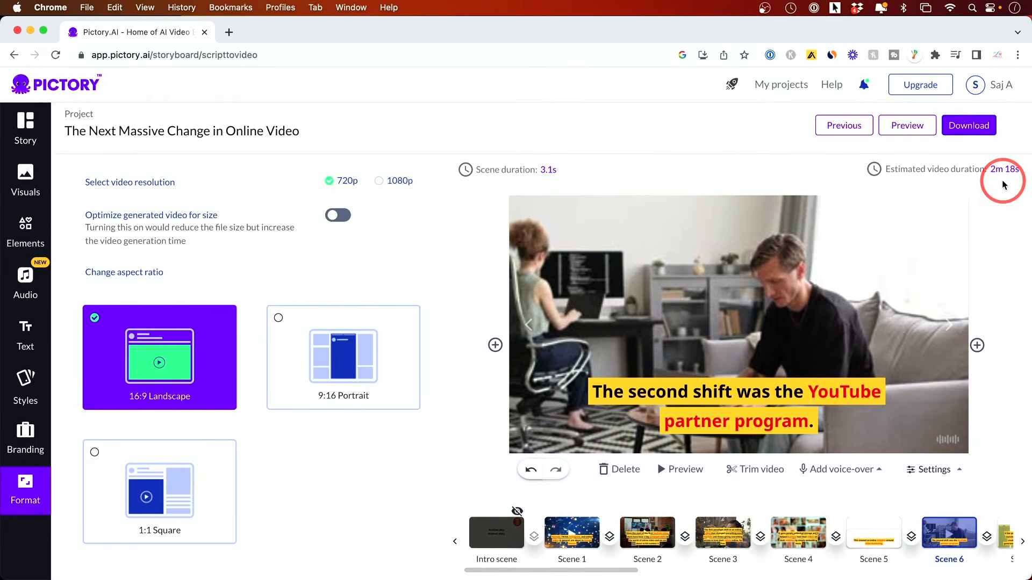
click(959, 129)
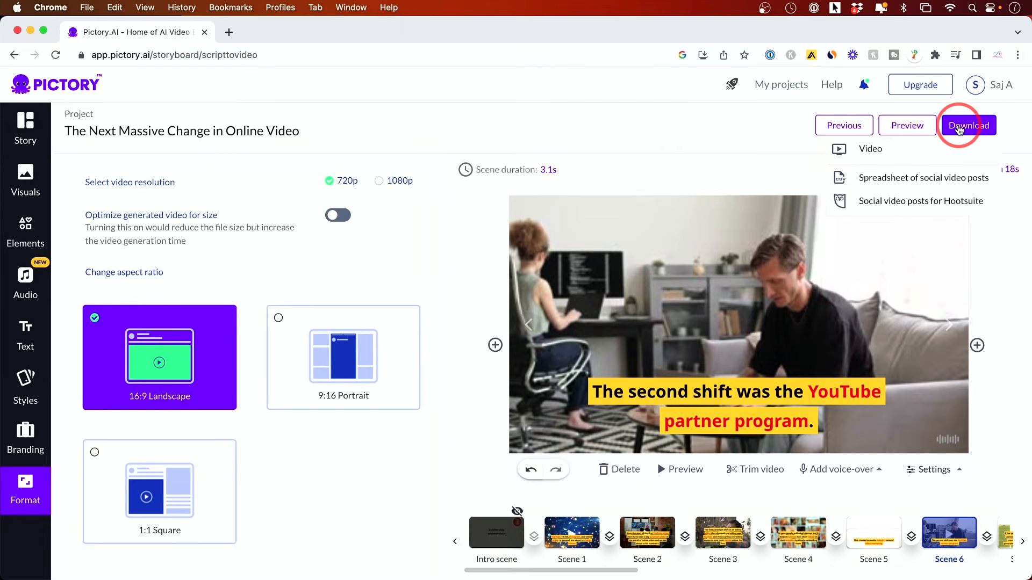
mouse_move(985, 131)
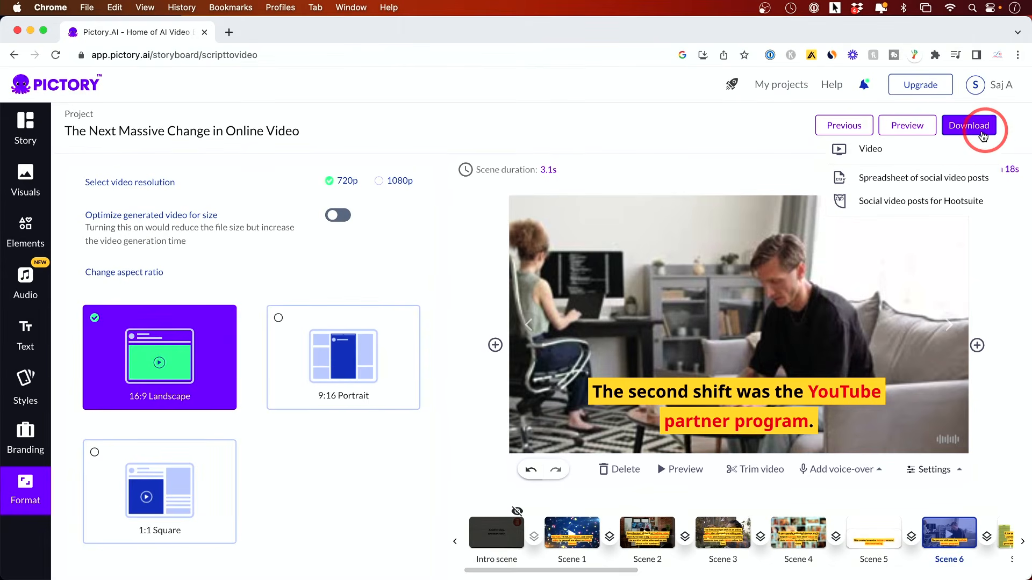
click(887, 156)
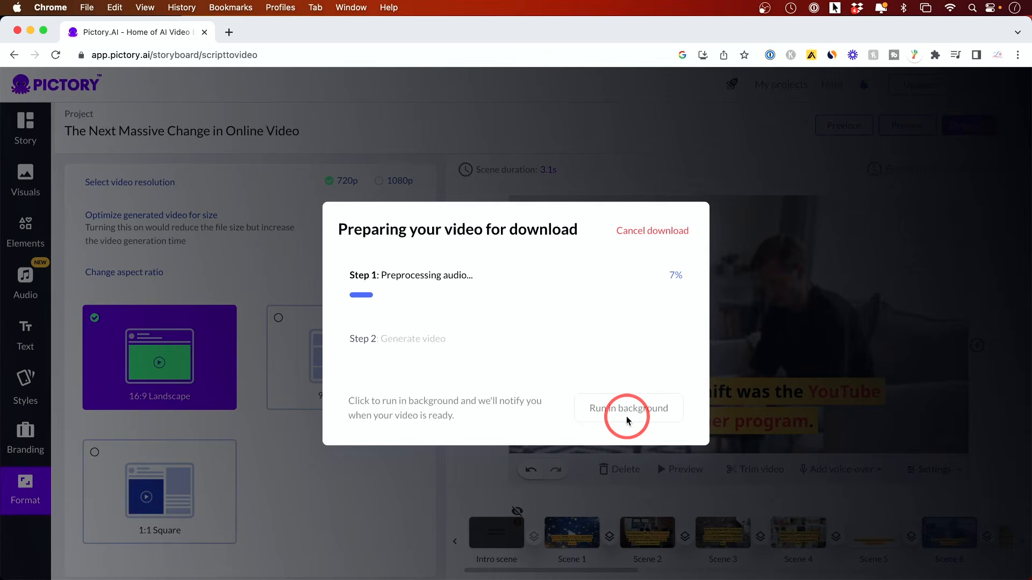
click(627, 420)
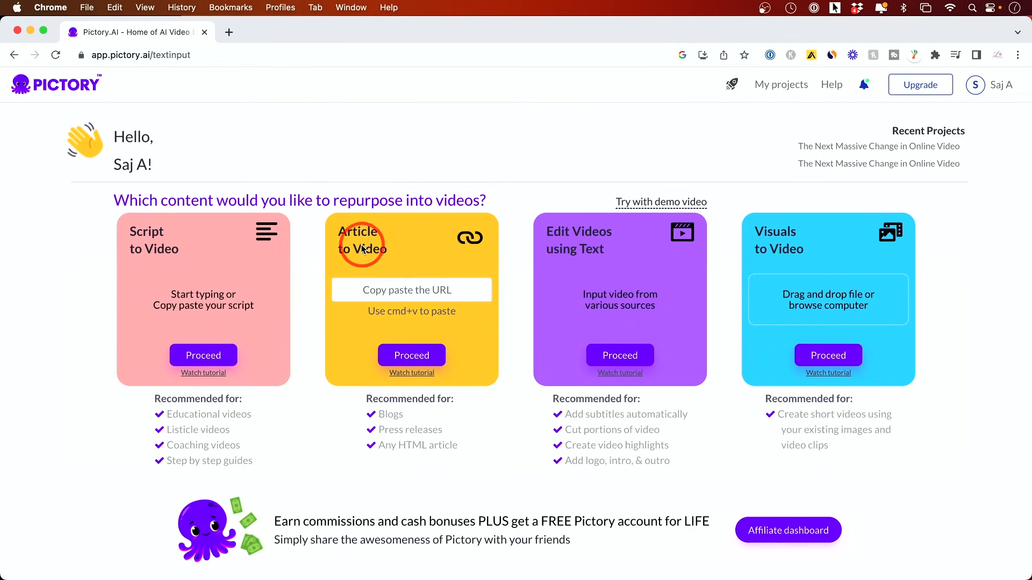
Start an Edit Videos using Text project by uploading Studio two CAM 4.mp4 with 1 speaker.
click(409, 356)
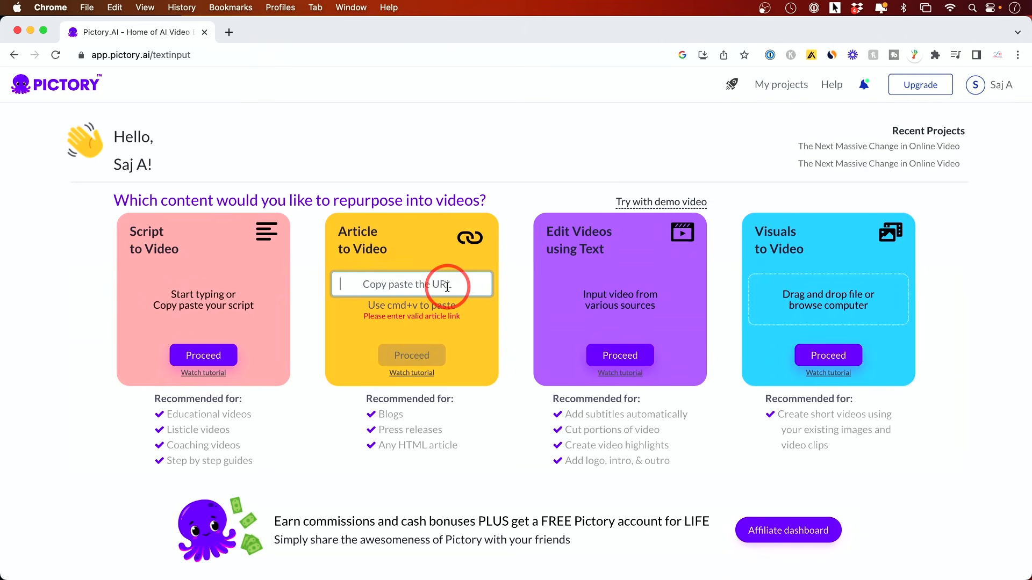
click(367, 232)
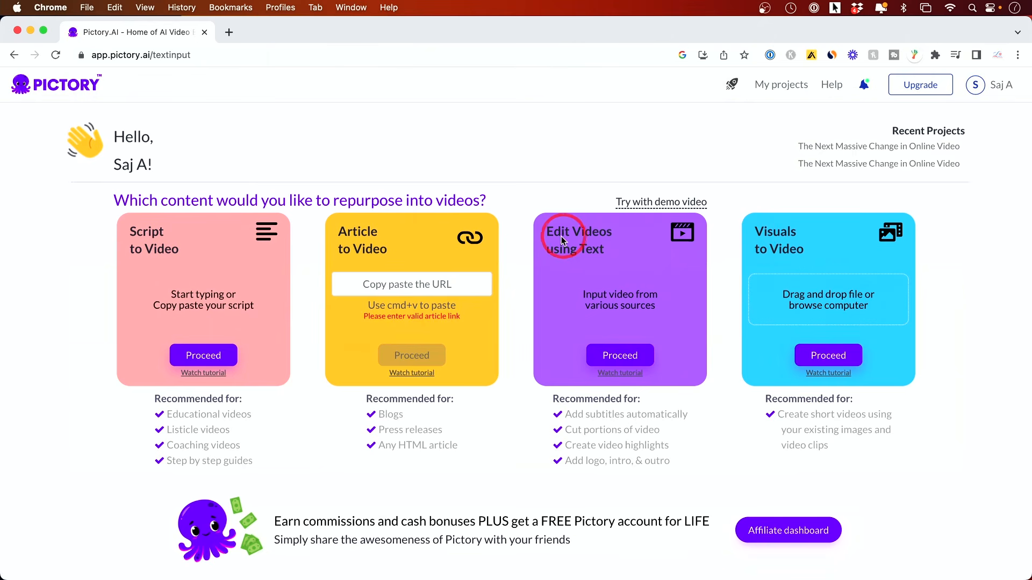
click(616, 357)
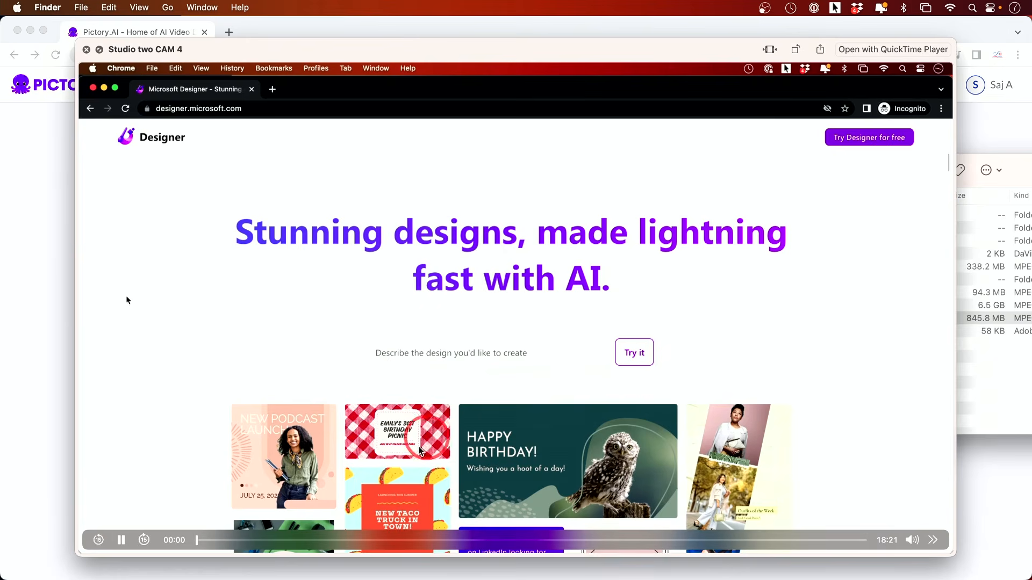
drag(220, 544, 258, 541)
key(space)
drag(681, 320, 348, 322)
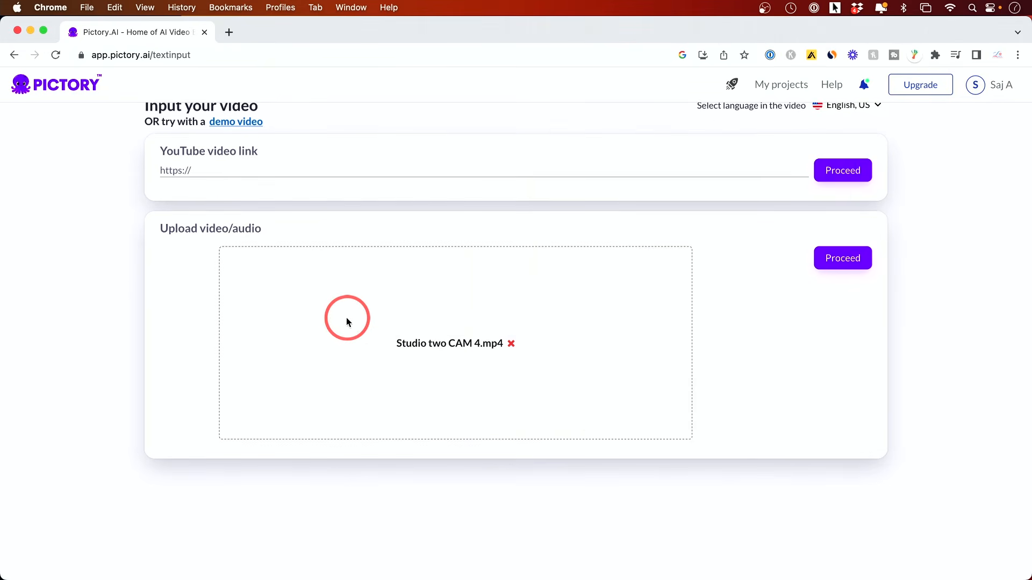
click(832, 278)
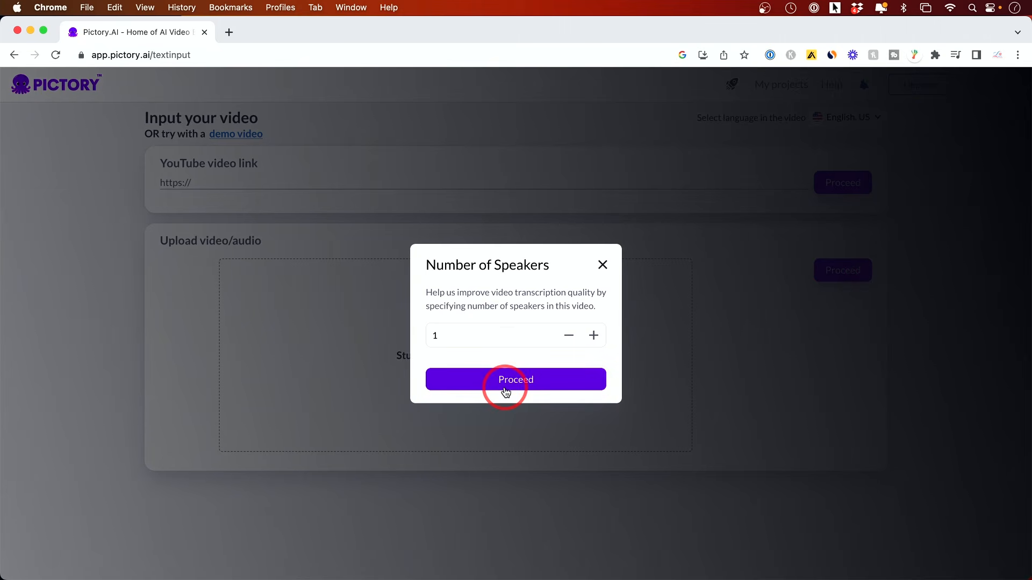
click(505, 386)
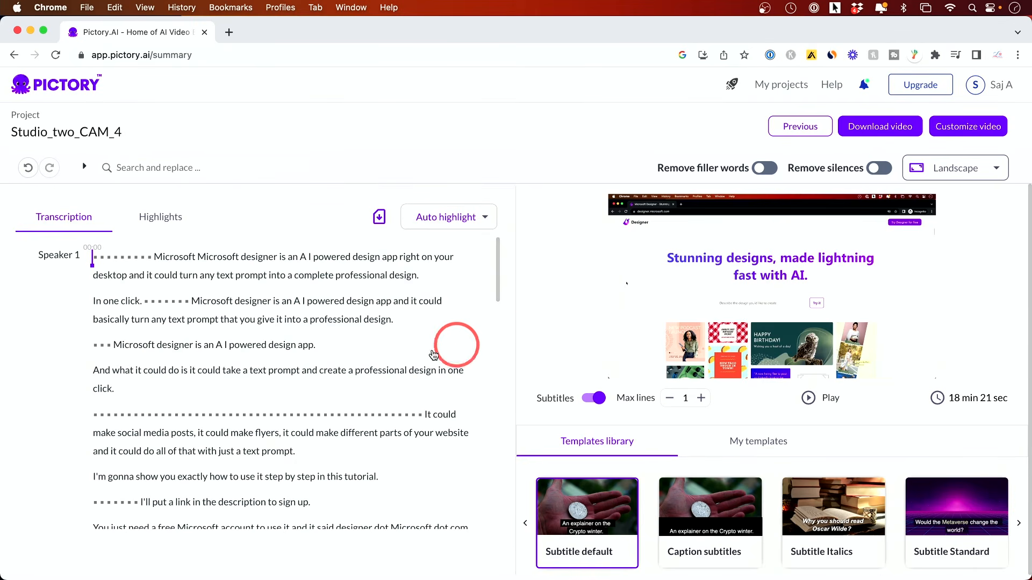
Delete the paragraph starting with the silence dots and "It could make social media posts" from the video.
scroll(320, 358, down, 2)
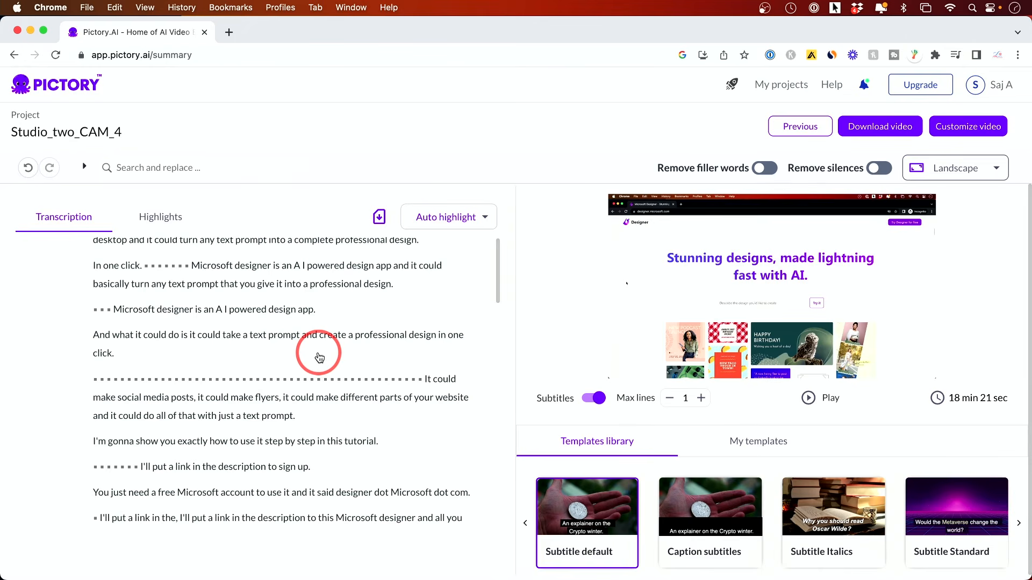
scroll(319, 355, up, 2)
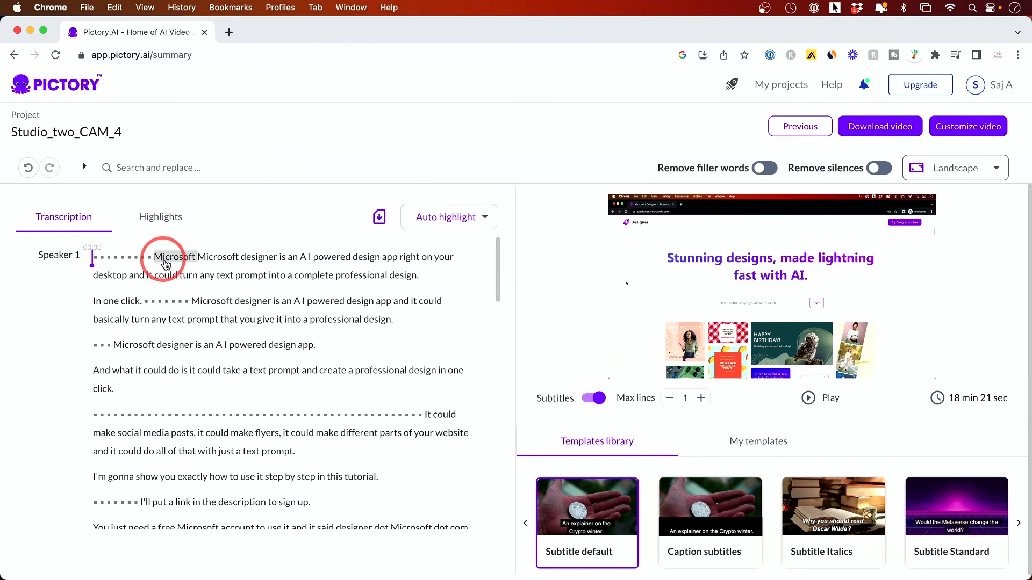
scroll(172, 291, down, 1)
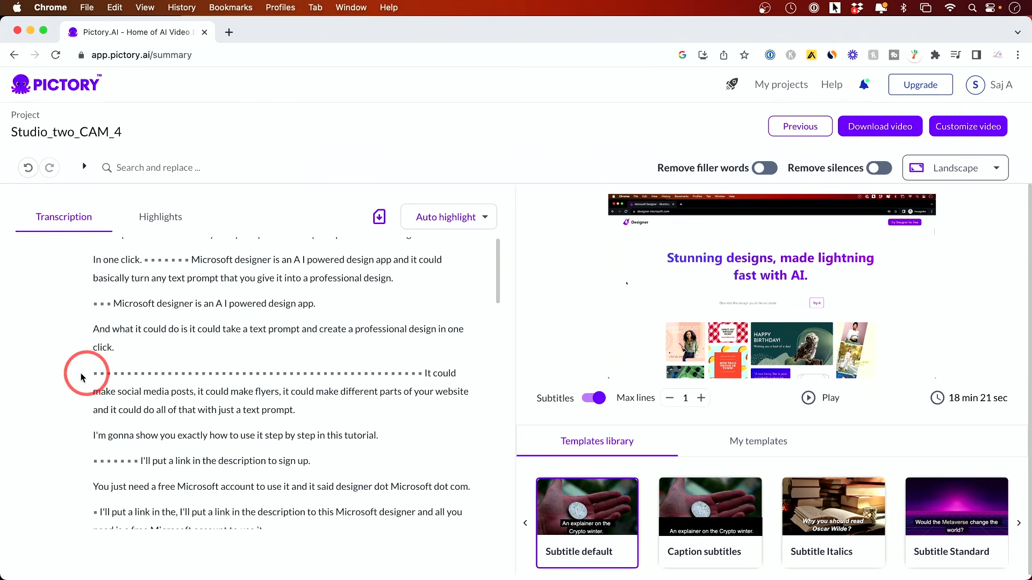
drag(86, 370, 363, 421)
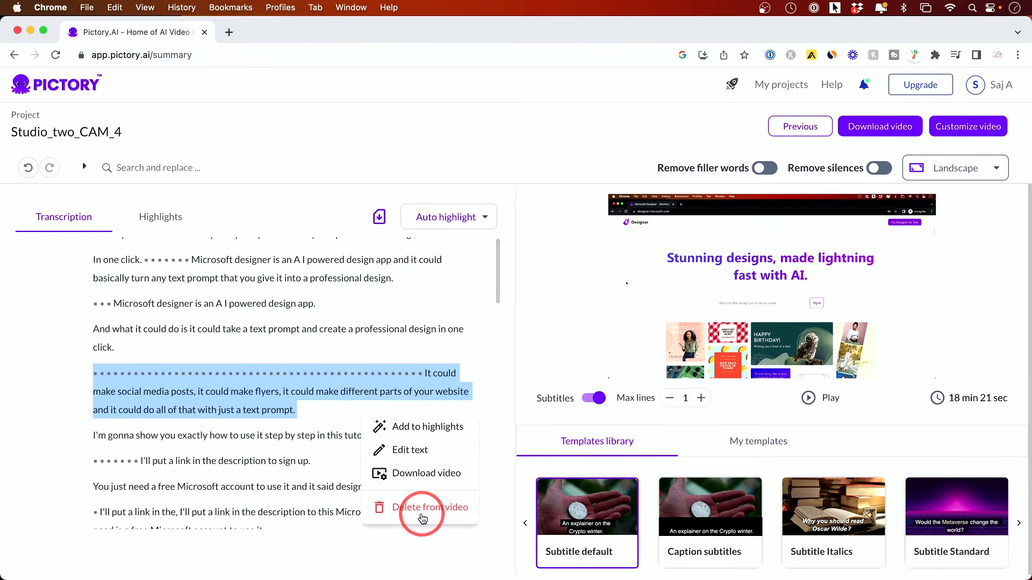
click(422, 517)
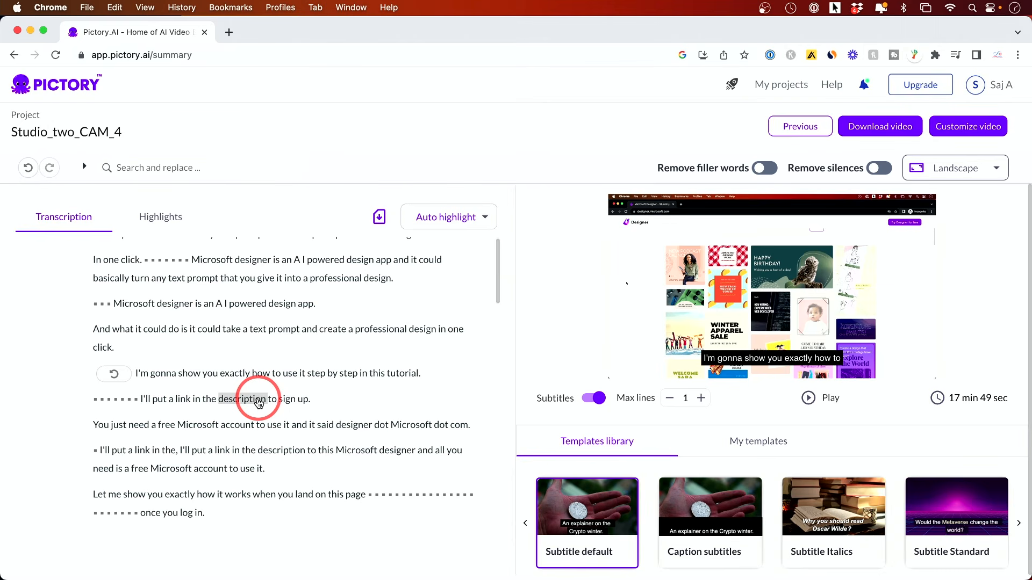
Delete the transcript paragraphs from "In one click" through "professional design in one click." from the video.
scroll(258, 402, up, 2)
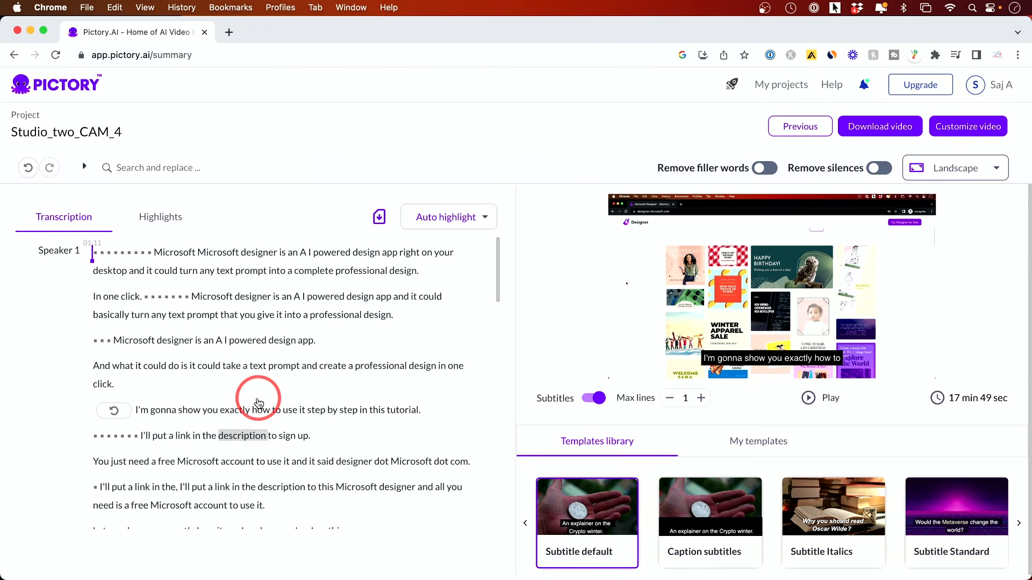
drag(89, 303, 174, 397)
click(237, 506)
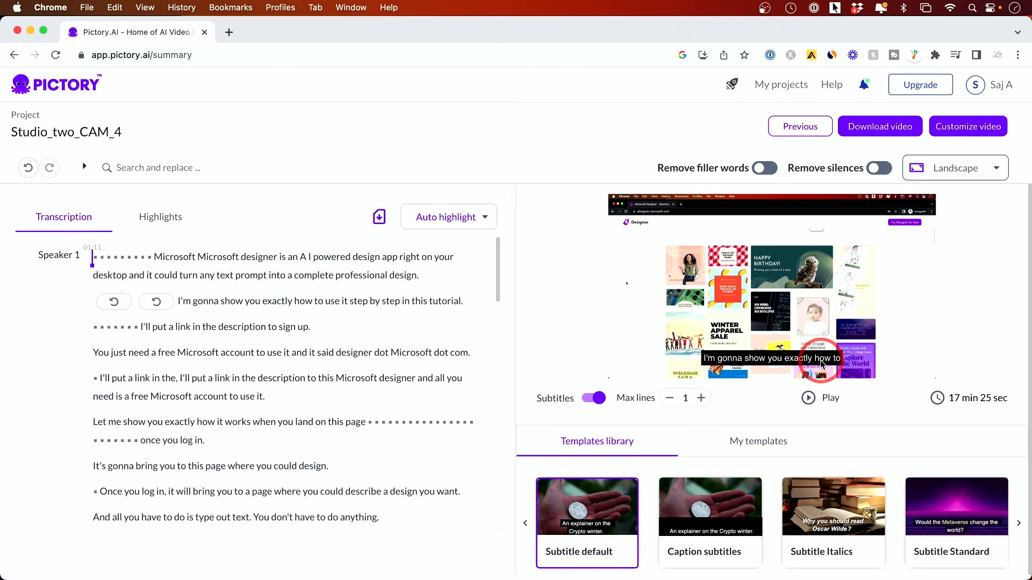
Turn on Remove silences for pauses longer than 1 second, and turn on Remove filler words.
click(949, 179)
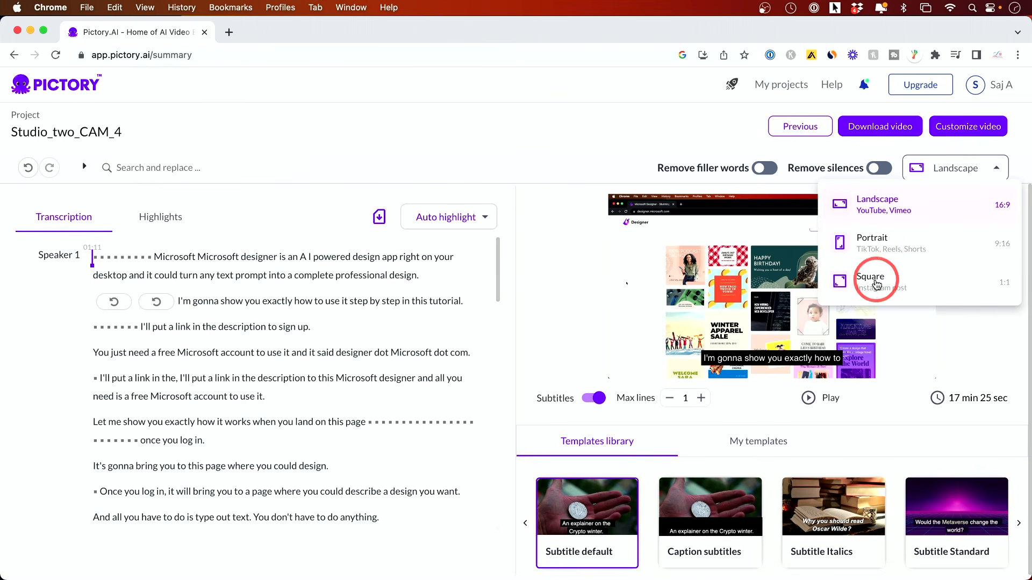
click(947, 167)
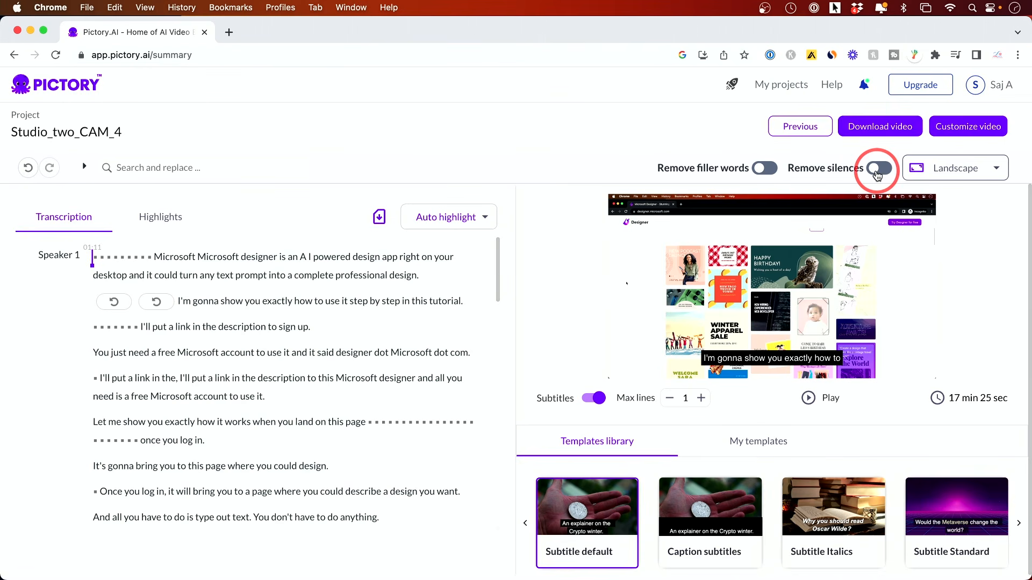
click(879, 170)
click(808, 216)
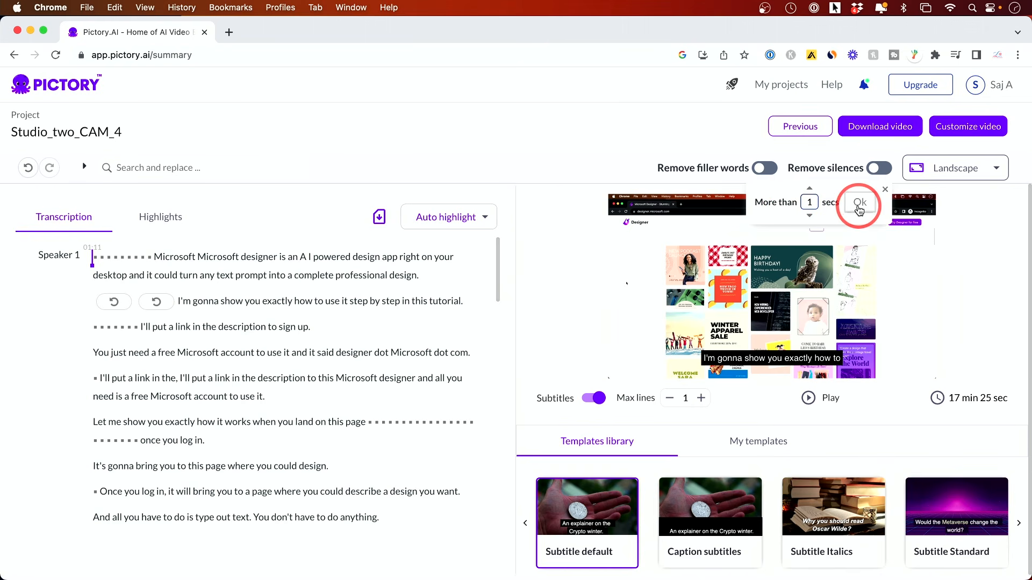
click(859, 204)
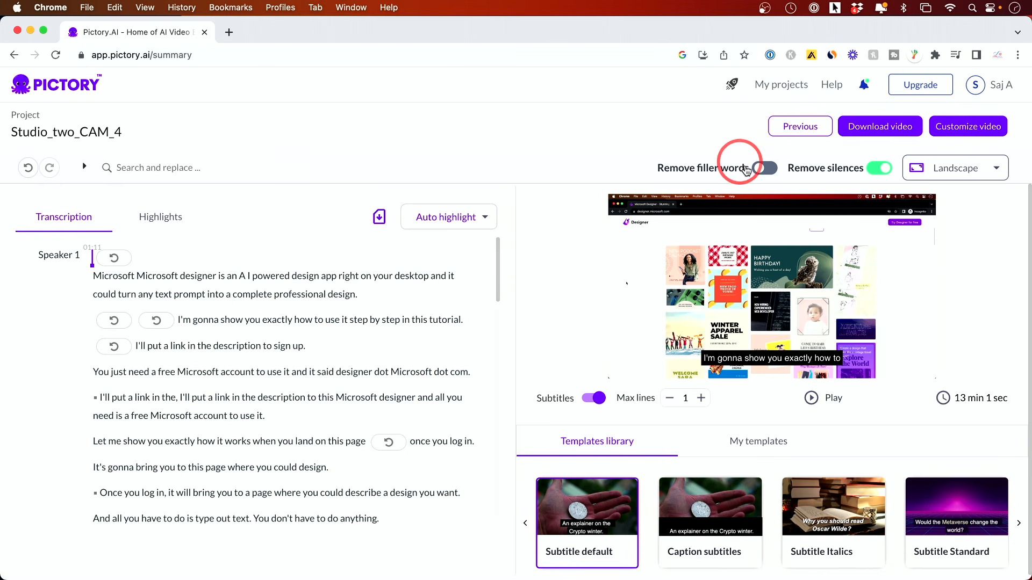
click(756, 173)
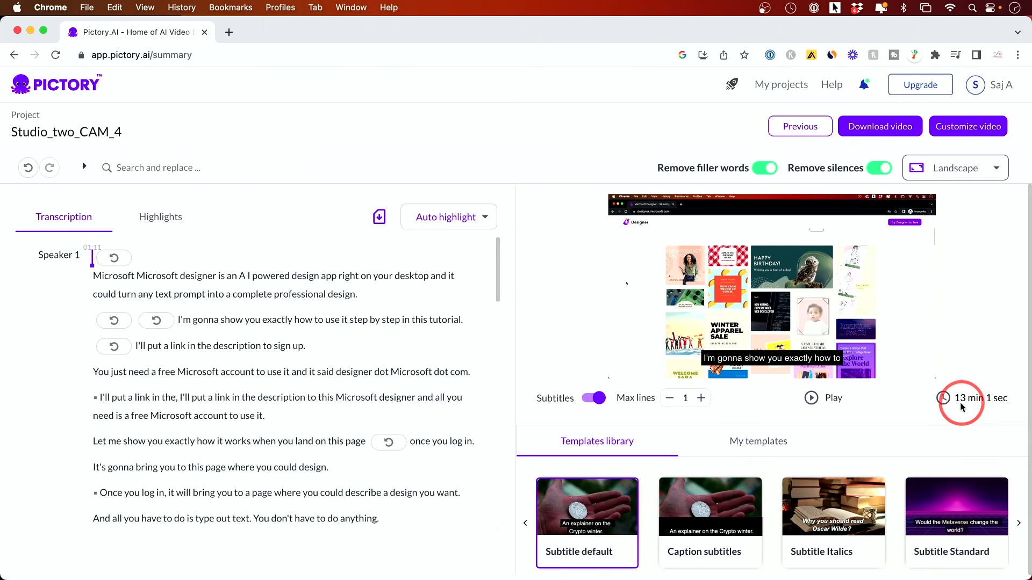
Open the edited video in the storyboard editor and view Scene 3's visuals.
click(828, 169)
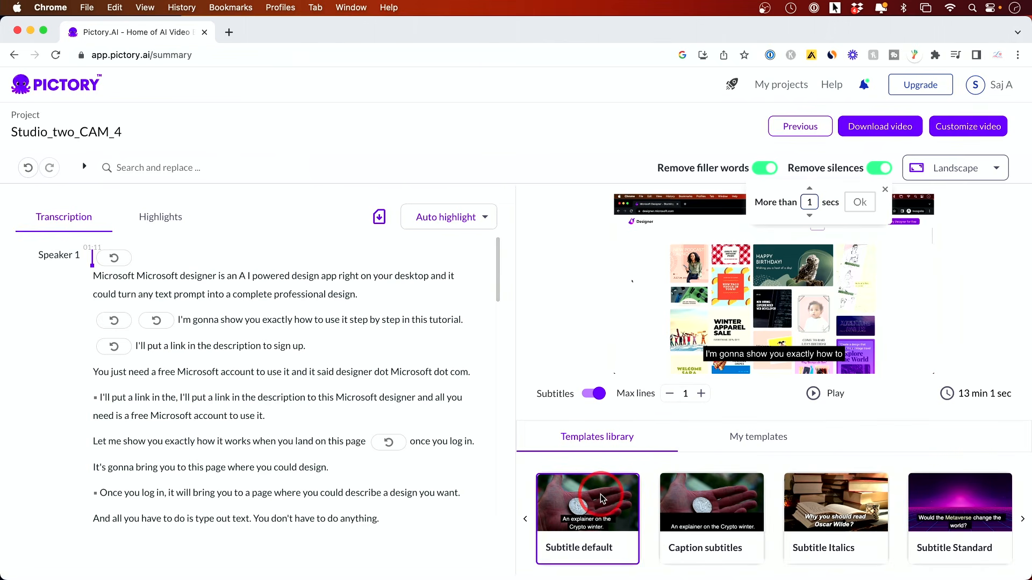
click(965, 133)
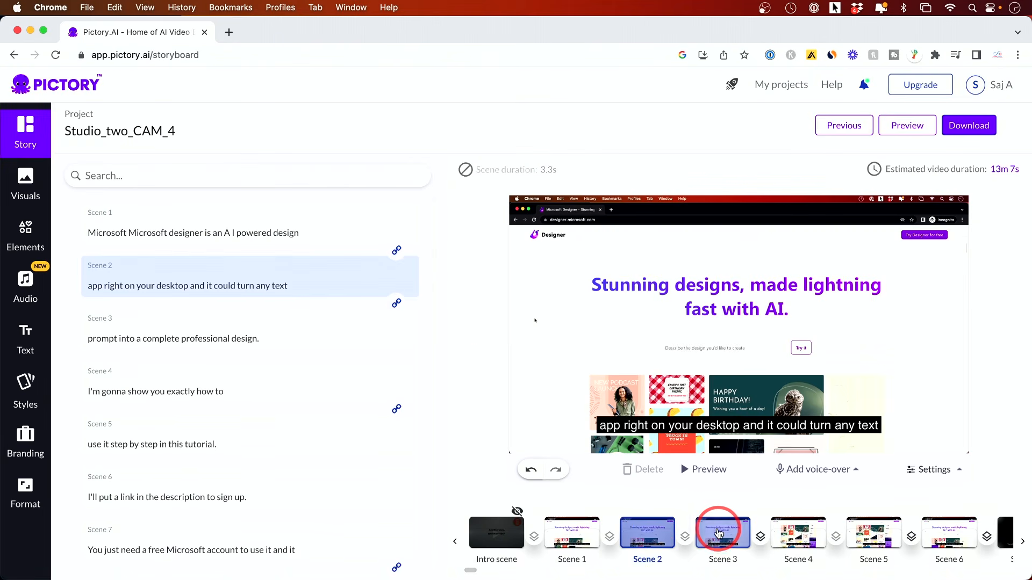
click(719, 534)
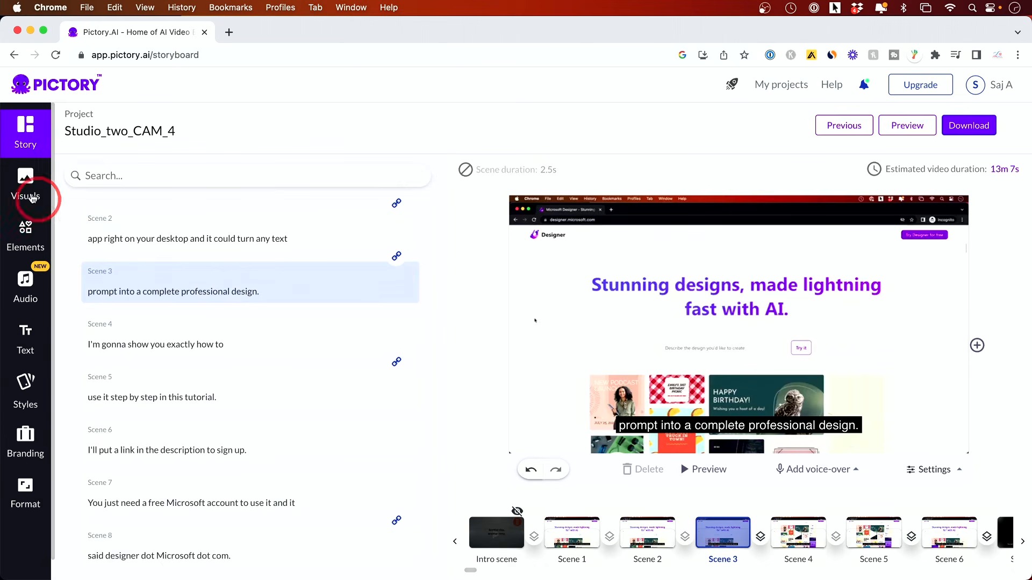
click(25, 185)
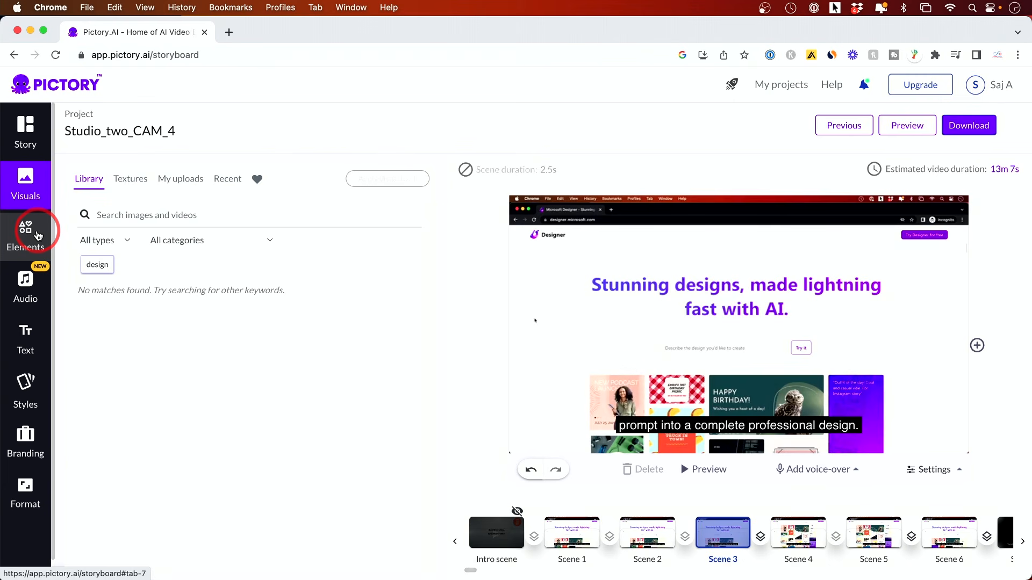
Review the My projects list and return to the home page.
click(981, 129)
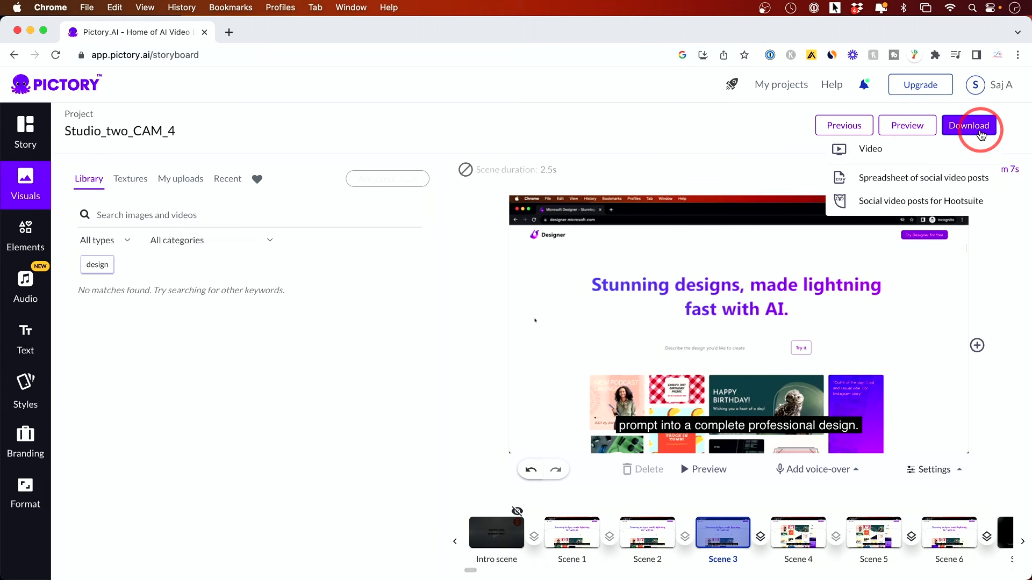
click(776, 92)
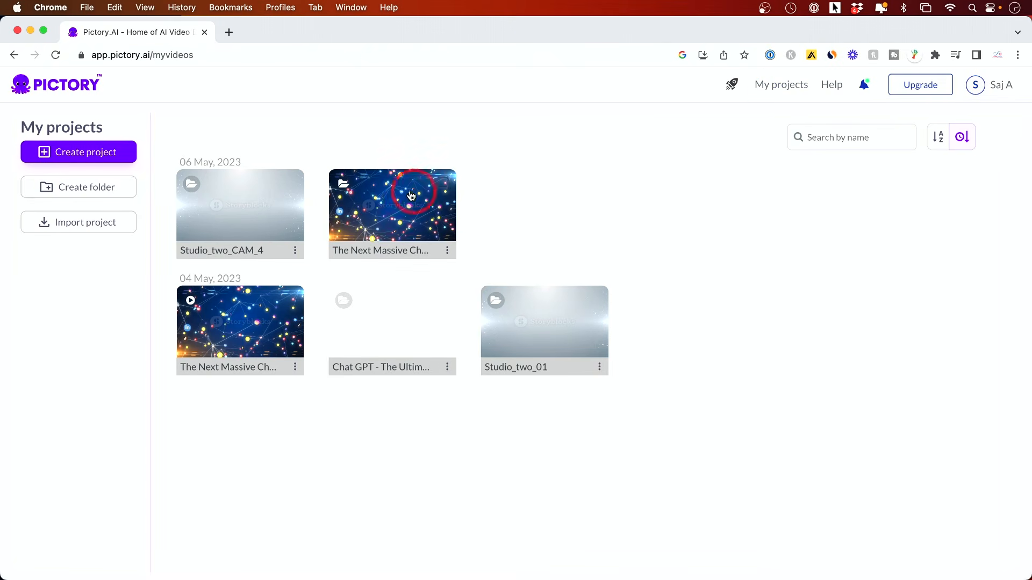
mouse_move(242, 232)
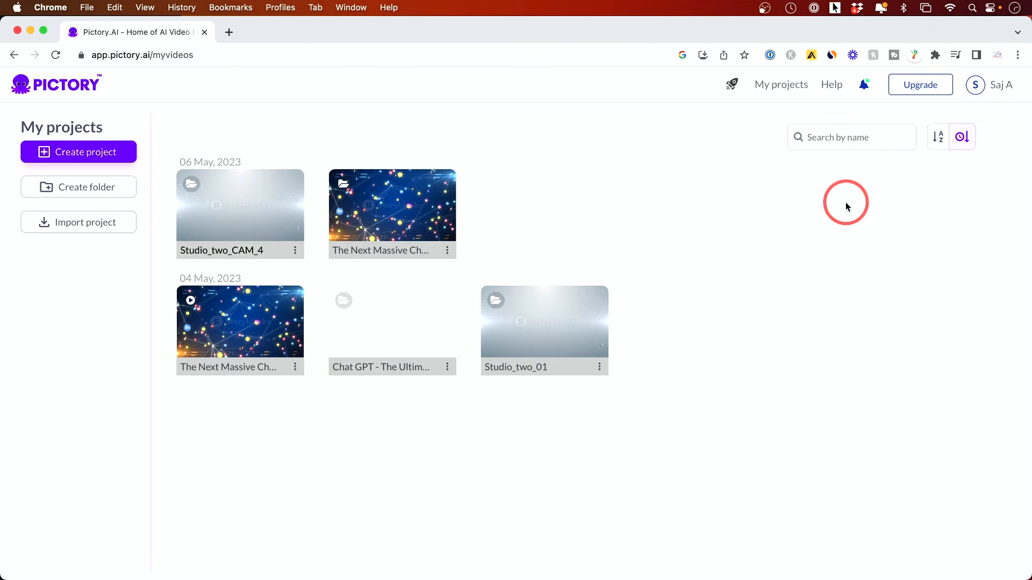
click(49, 84)
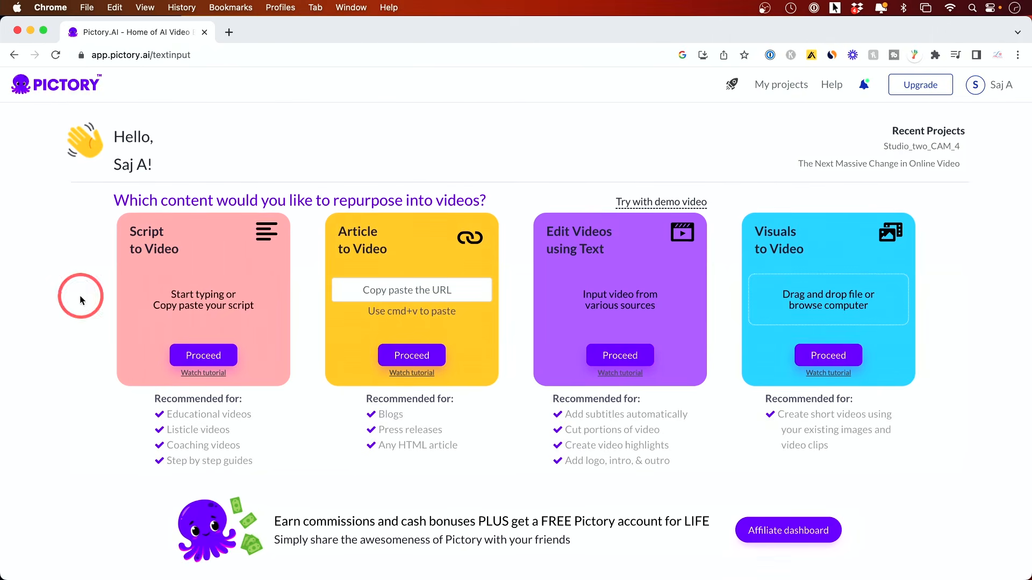